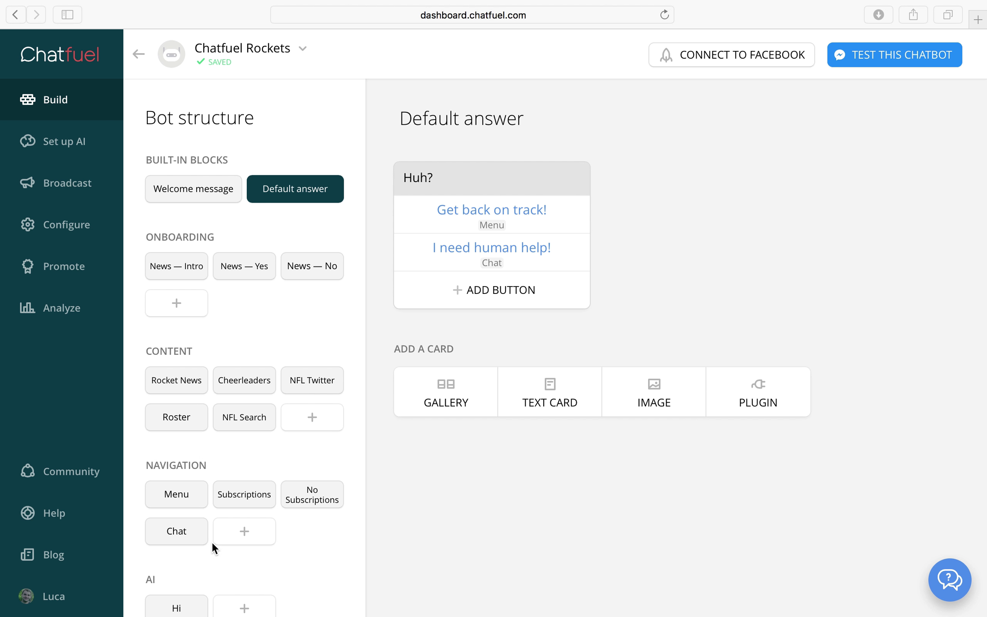
- Create a new block in Navigation named 'Feedback — Intro'
{"action": "scroll", "coordinate": [213, 543], "scroll_direction": "down", "scroll_amount": 2}
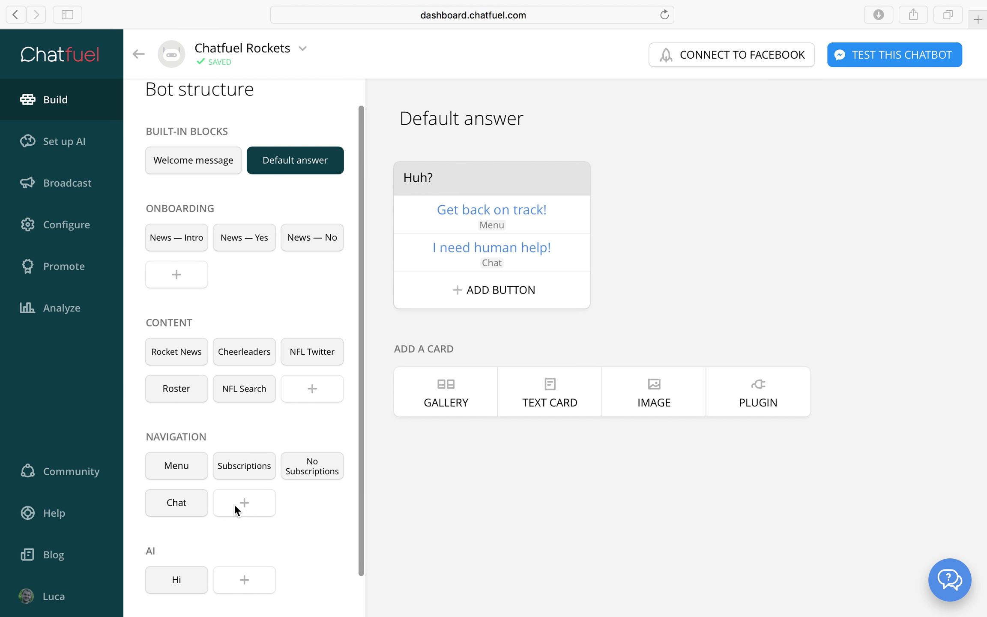
{"action": "scroll", "coordinate": [235, 505], "scroll_direction": "down", "scroll_amount": 3}
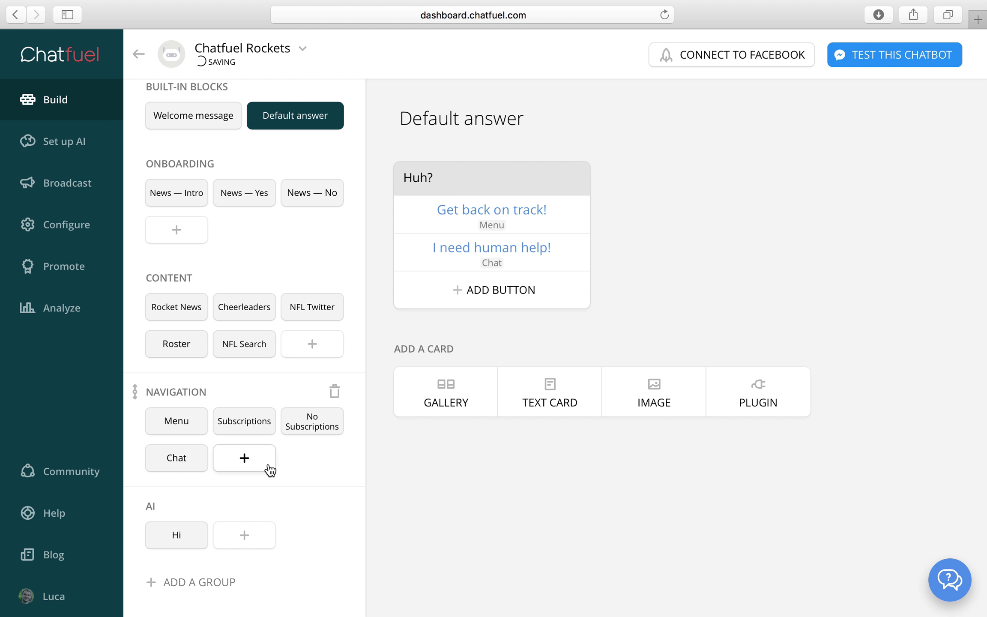
{"action": "left_click", "coordinate": [269, 469]}
{"action": "type", "text": "Feedback — "}
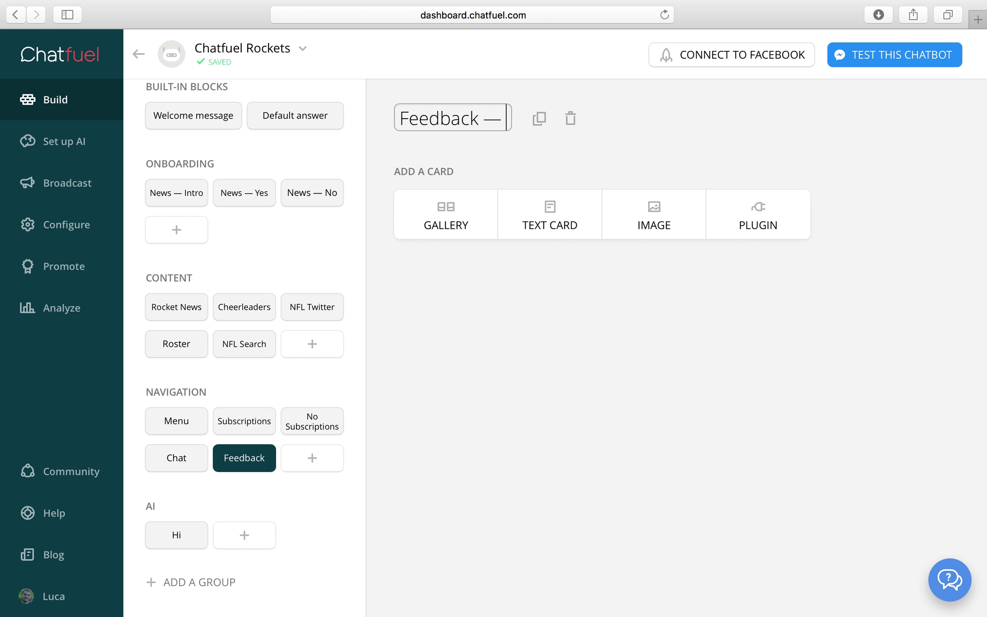
{"action": "type", "text": "Intro"}
{"action": "key", "text": "Return"}
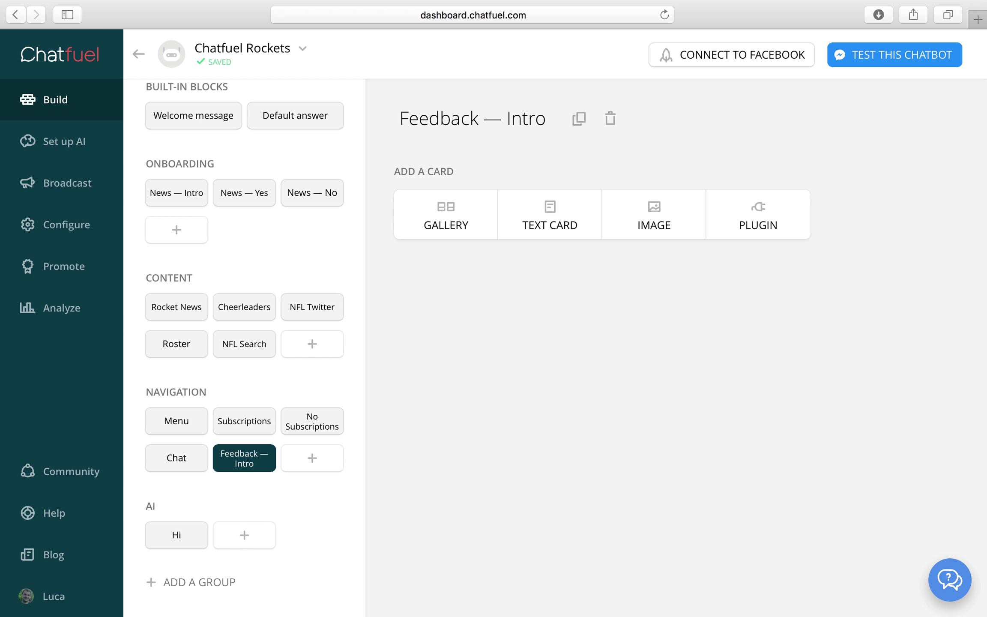
- Add a text card inviting users to share thoughts about the Chatfuel Rockets or football
{"action": "left_click", "coordinate": [542, 221]}
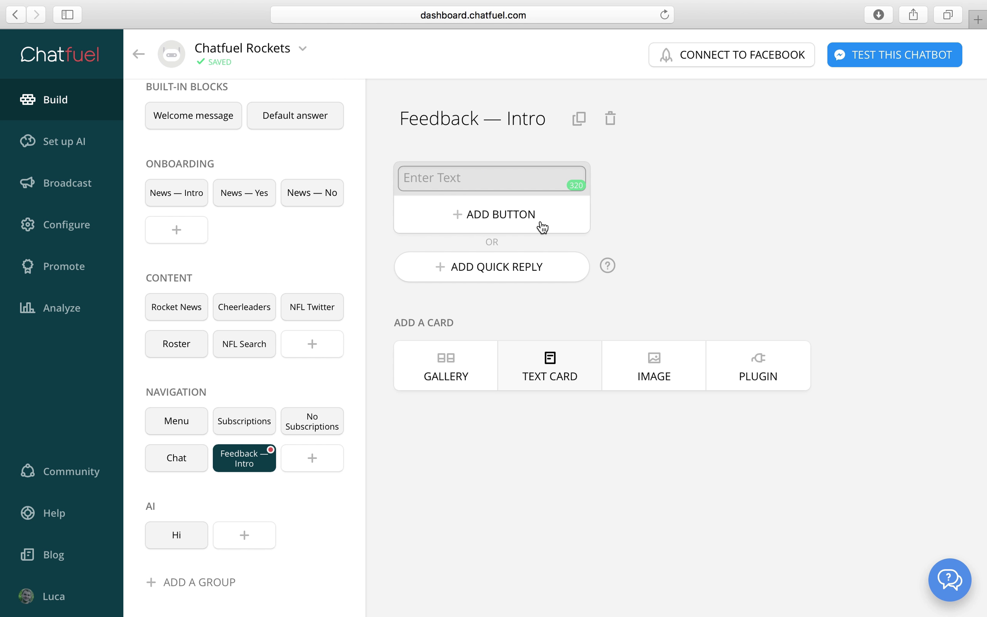
{"action": "type", "text": "Awesome!"}
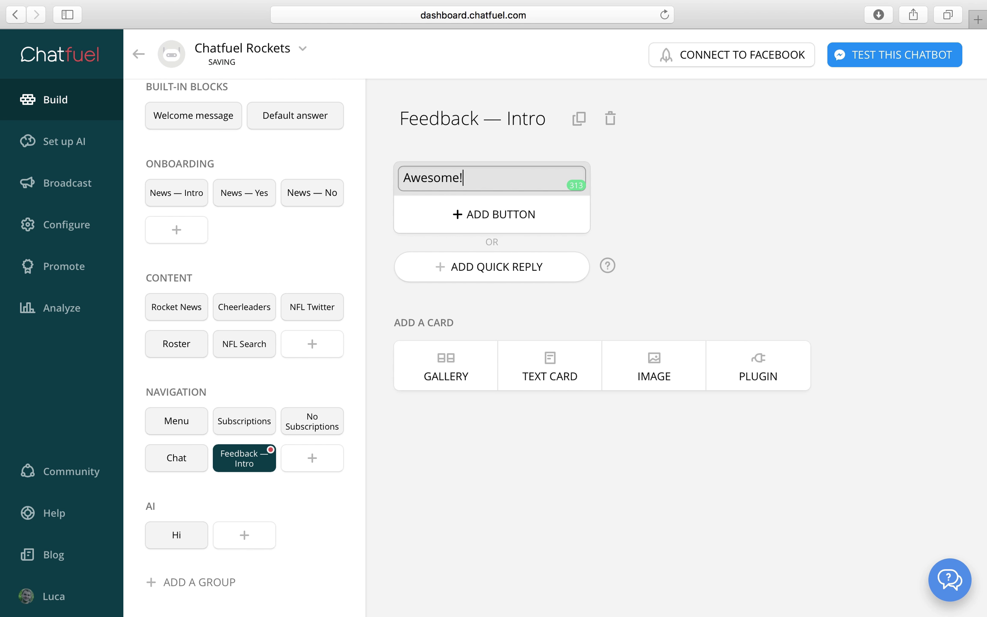
{"action": "type", "text": " Do you want to share yo"}
{"action": "key", "text": "BackSpace"}
{"action": "type", "text": "your "}
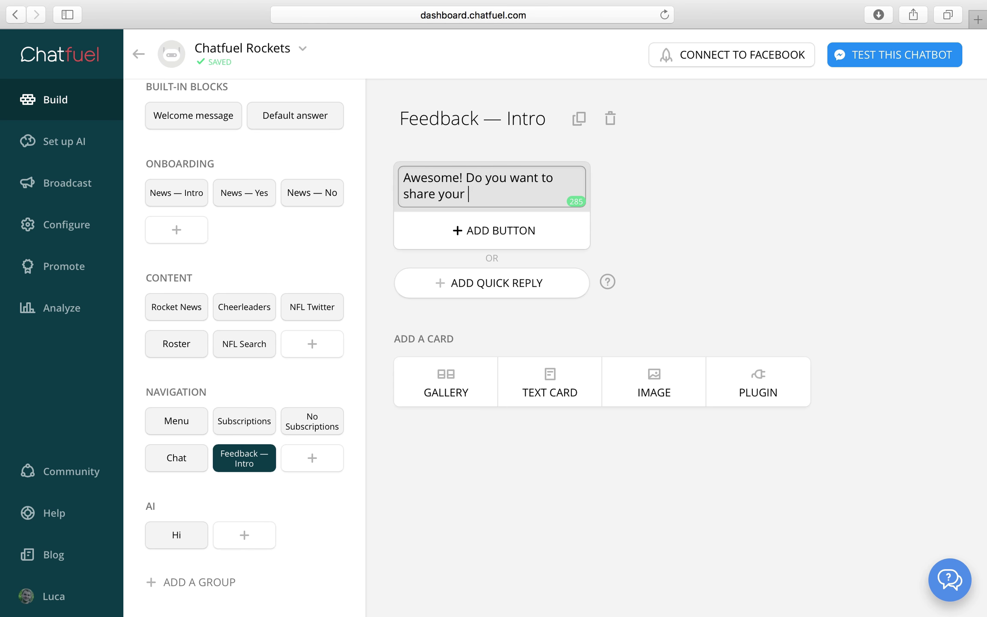
{"action": "type", "text": "thoughts about me"}
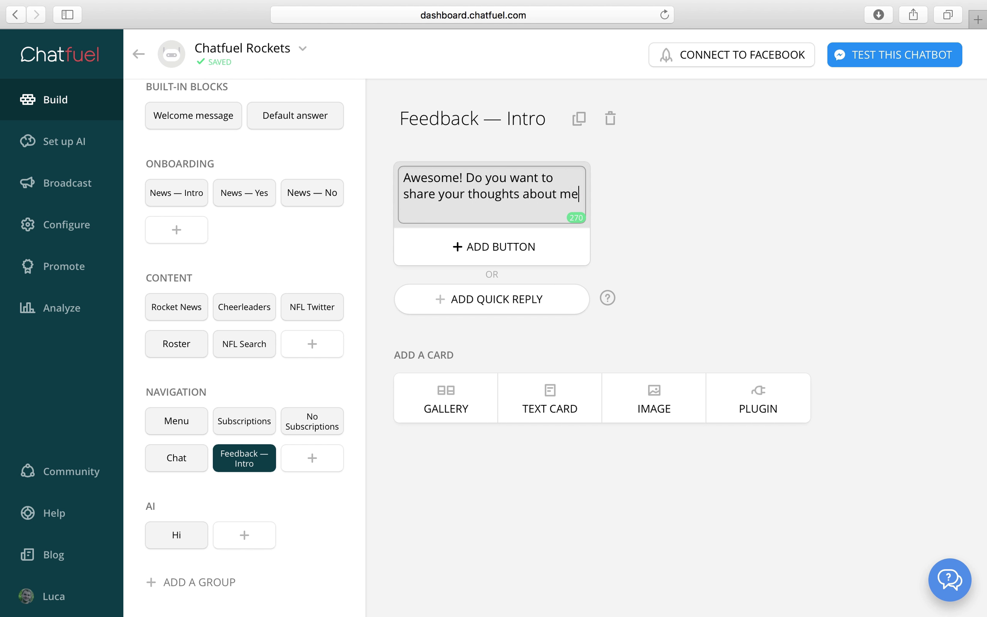
{"action": "type", "text": ", the Chatfuek Ro"}
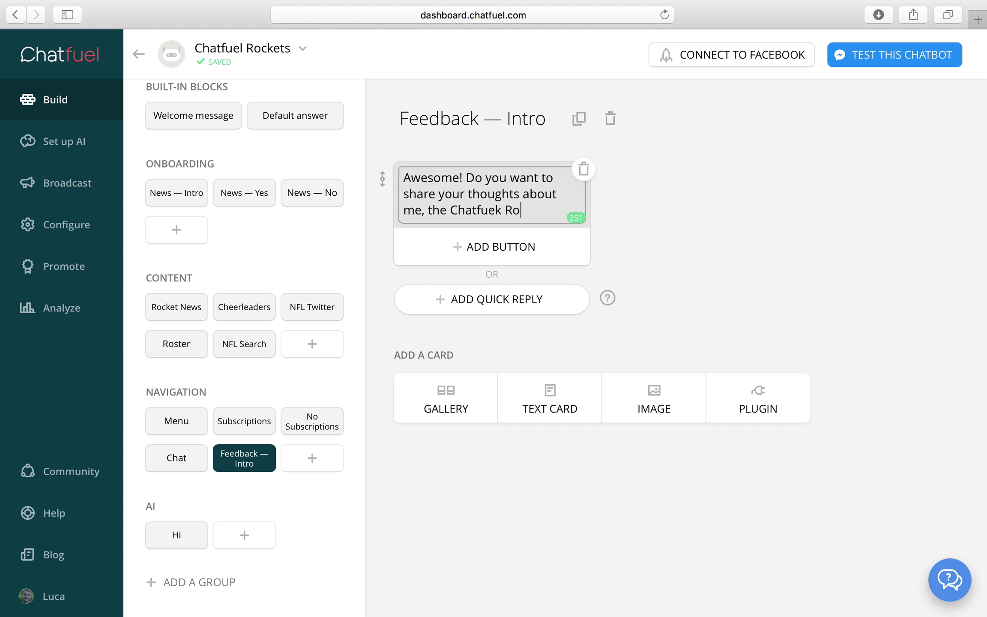
{"action": "key", "text": "BackSpace"}
{"action": "type", "text": "Rocke"}
{"action": "key", "text": "BackSpace"}
{"action": "type", "text": "football in gener"}
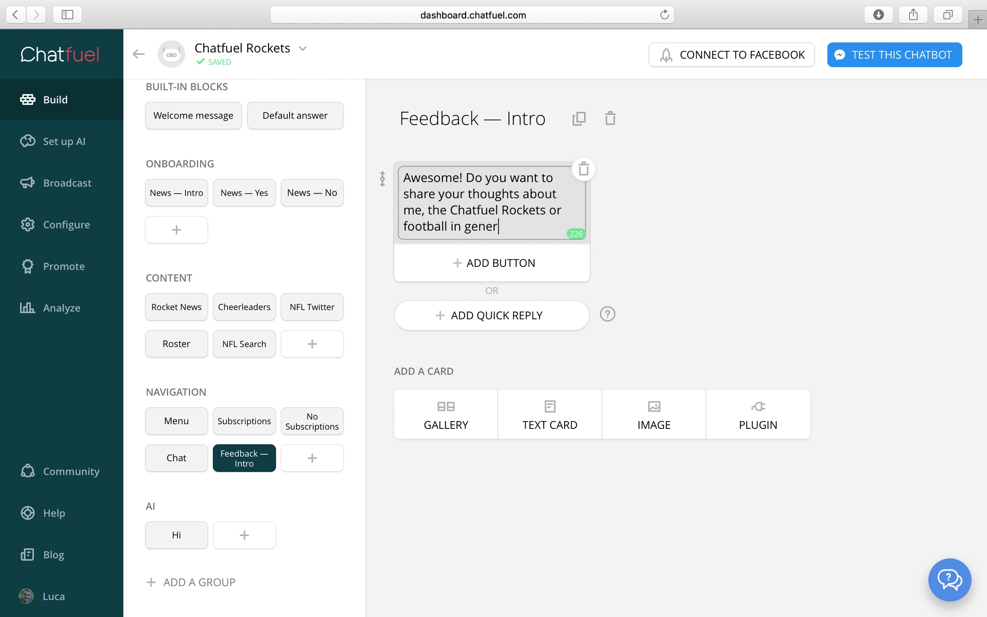
{"action": "type", "text": "al with the awesome guys in our team?"}
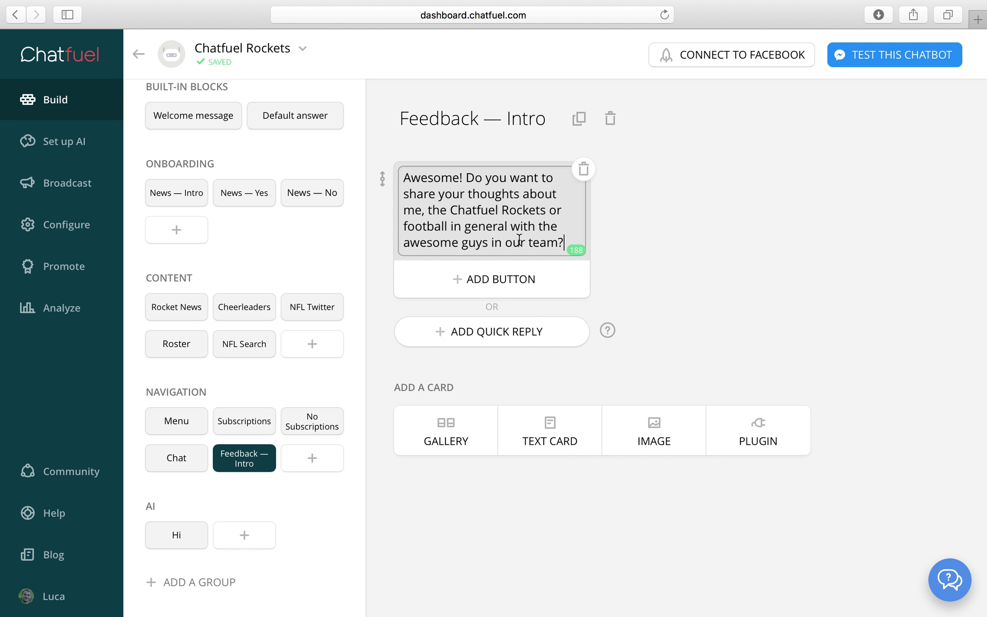
{"action": "left_click", "coordinate": [768, 321]}
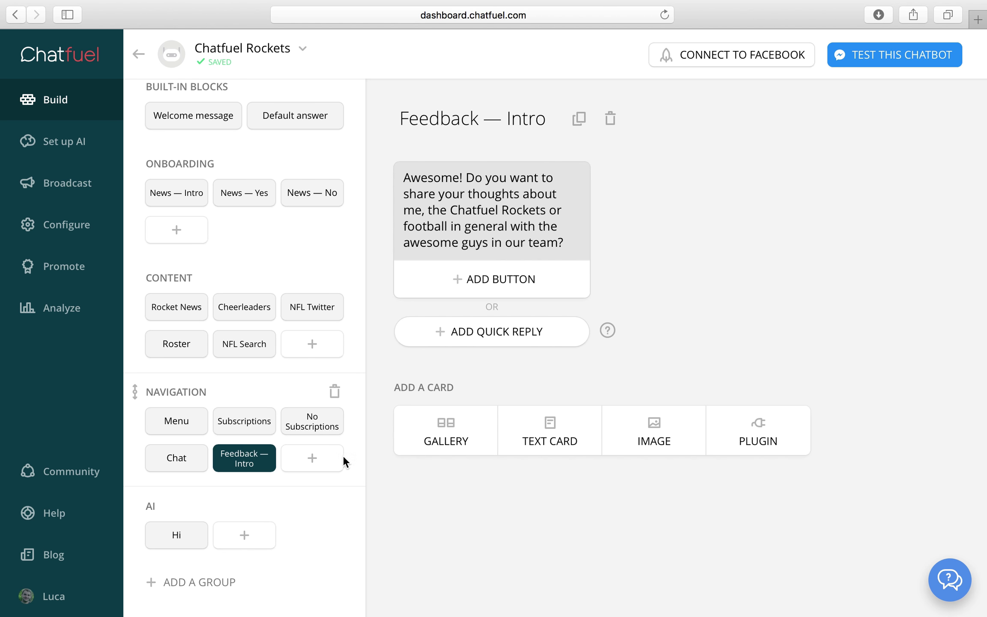
- Create another Navigation block named 'Feedback'
{"action": "left_click", "coordinate": [305, 470]}
{"action": "type", "text": "Feedback"}
{"action": "key", "text": "Return"}
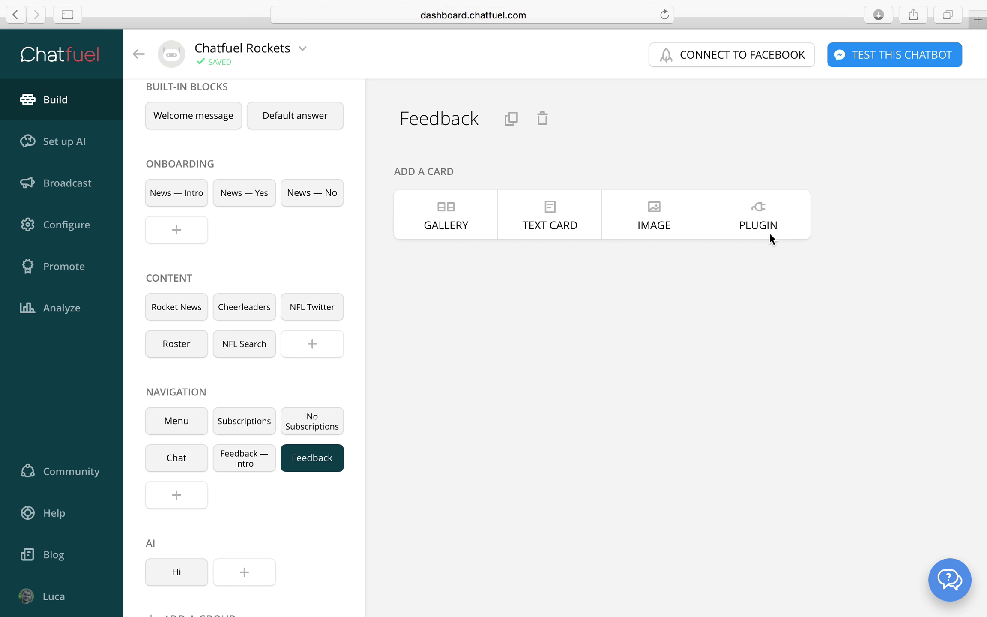
- Add a User input card asking 'What would you like to forward to my masters?', saved to Feedback
{"action": "left_click", "coordinate": [763, 226]}
{"action": "left_click", "coordinate": [450, 155]}
{"action": "left_click", "coordinate": [498, 358]}
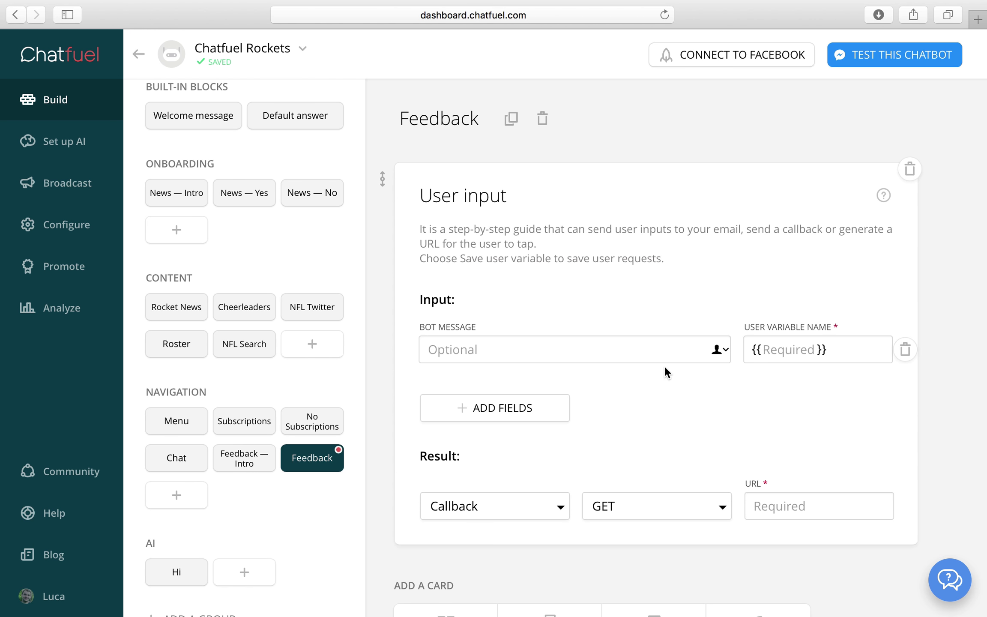
{"action": "type", "text": "Alright, let's get started! "}
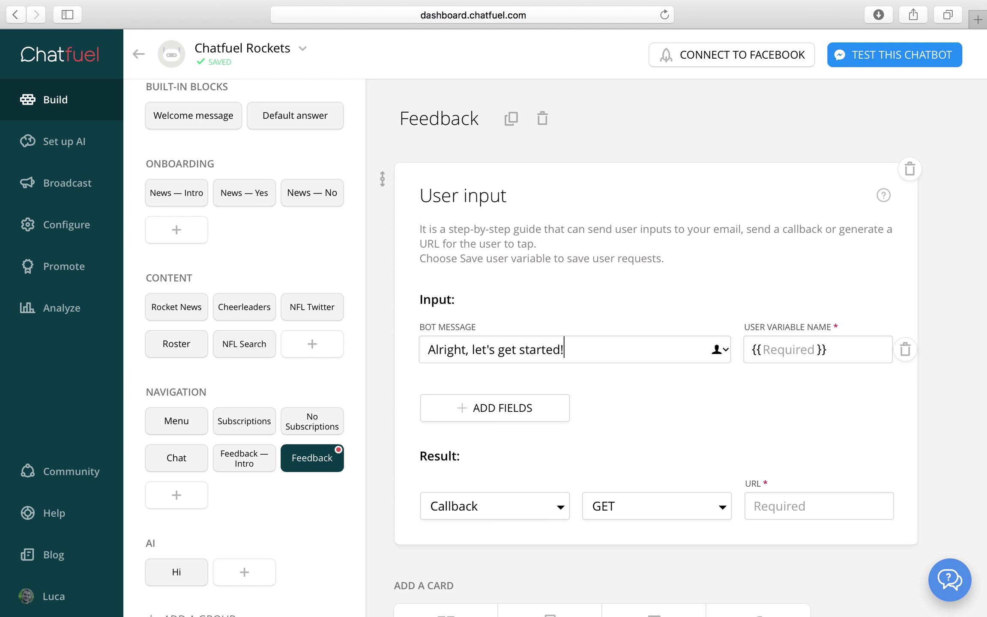
{"action": "type", "text": "What would you "}
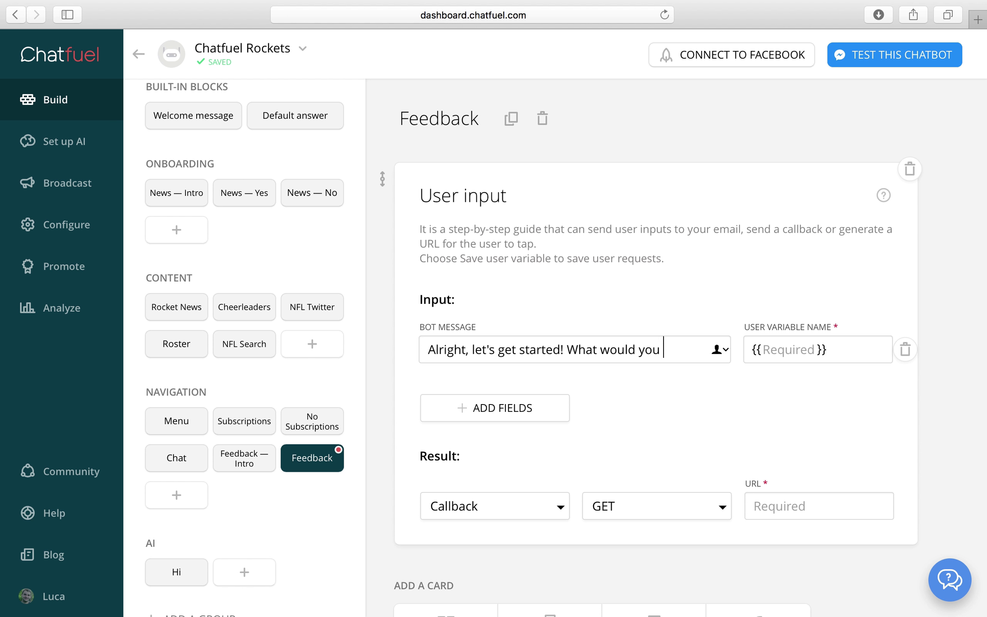
{"action": "type", "text": "like to forward to"}
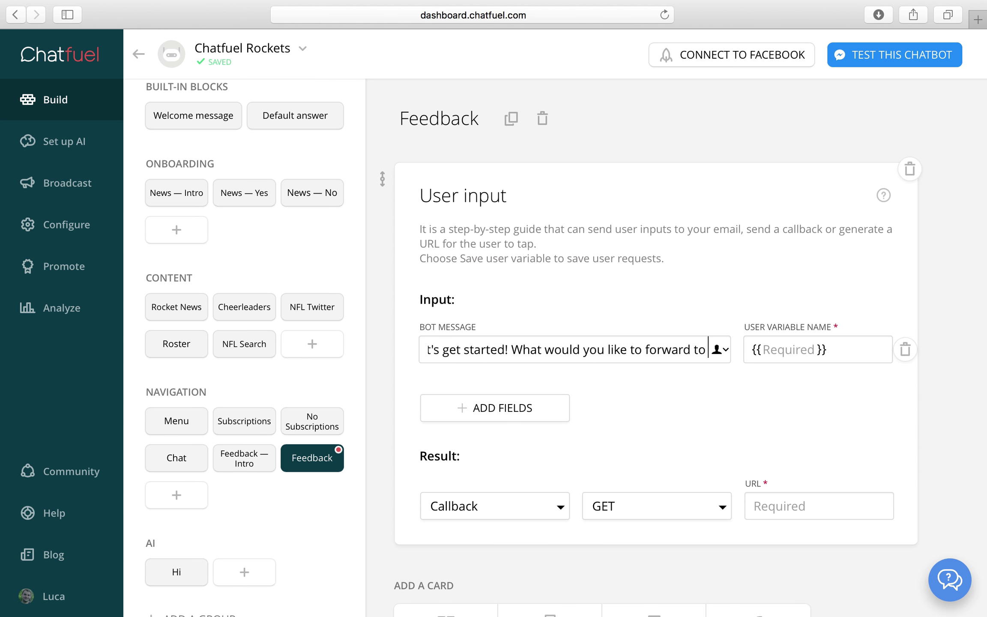
{"action": "type", "text": " my masters?"}
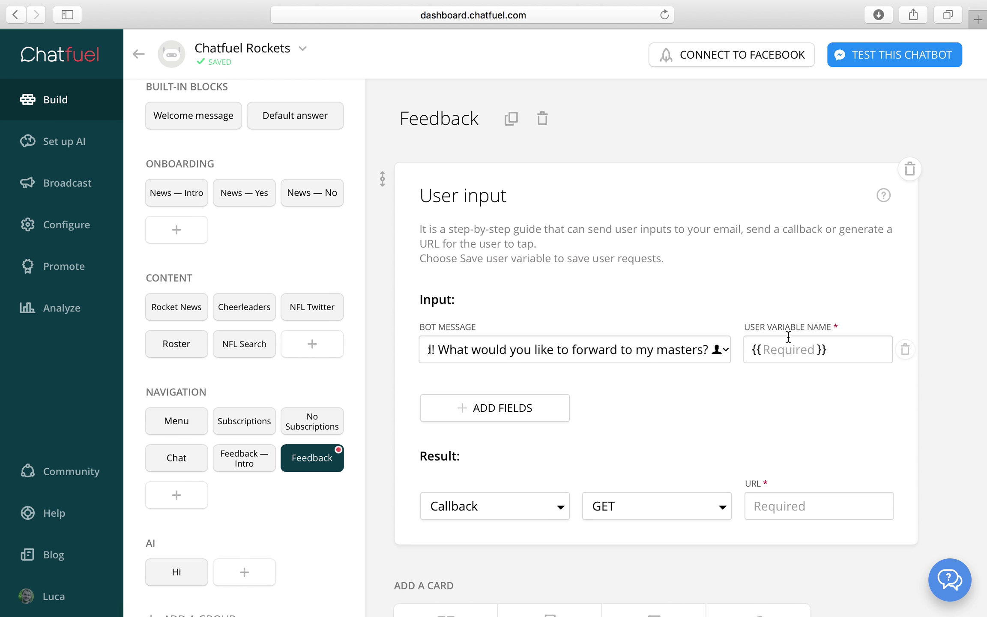
{"action": "left_click", "coordinate": [785, 345]}
{"action": "type", "text": "Feedback"}
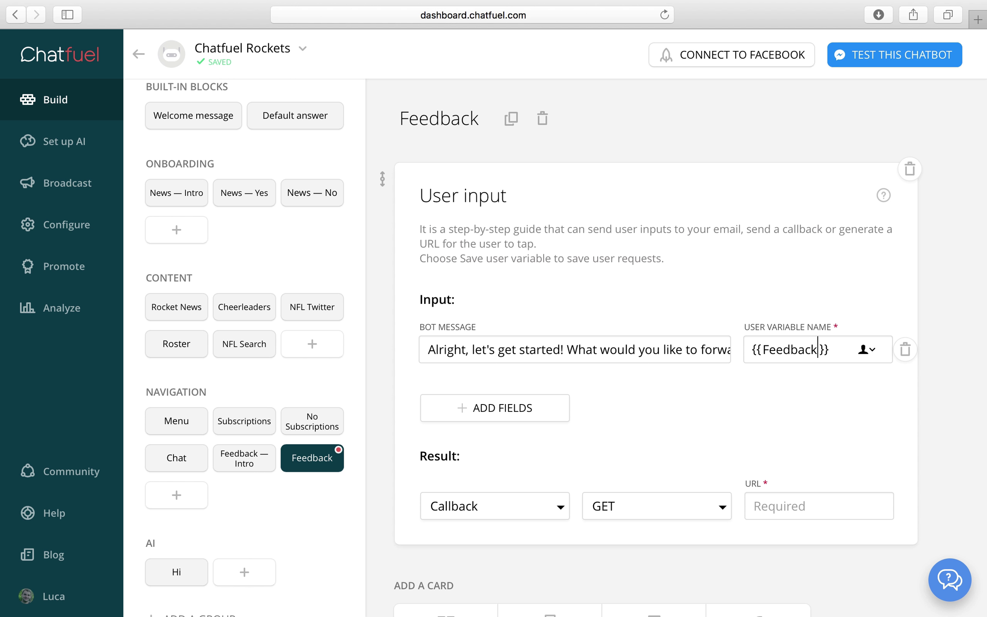
{"action": "left_click", "coordinate": [529, 396]}
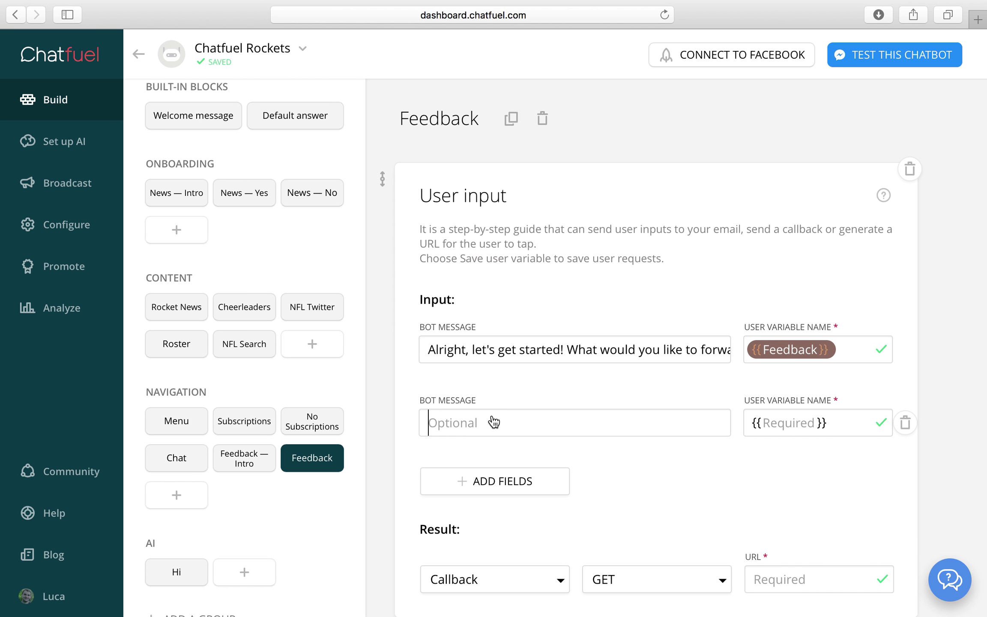
- Add a second question asking for anything else or contact details, saved to variable More
{"action": "left_click", "coordinate": [492, 416]}
{"action": "type", "text": "Tha"}
{"action": "type", "text": "nks, a"}
{"action": "type", "text": " lot! Anything e"}
{"action": "type", "text": "lse?"}
{"action": "type", "text": " You can also add your "}
{"action": "type", "text": "e-mail"}
{"action": "type", "text": " address or Faceb"}
{"action": "type", "text": "ook link so tha"}
{"action": "type", "text": "t we can"}
{"action": "type", "text": " get in touch!"}
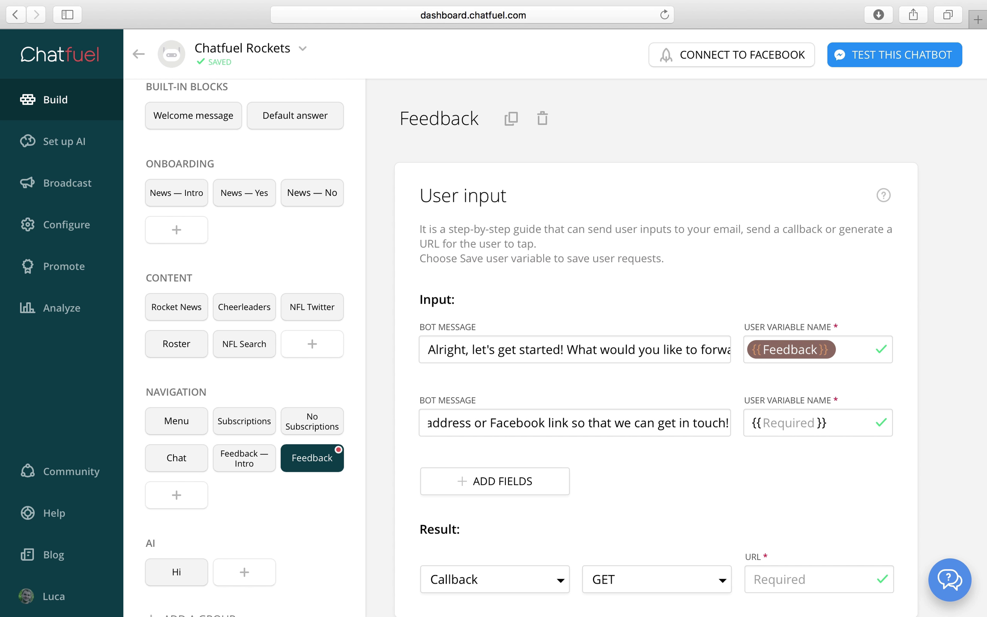
{"action": "left_click", "coordinate": [787, 480]}
{"action": "left_click", "coordinate": [769, 420]}
{"action": "type", "text": "More"}
{"action": "left_click", "coordinate": [749, 529]}
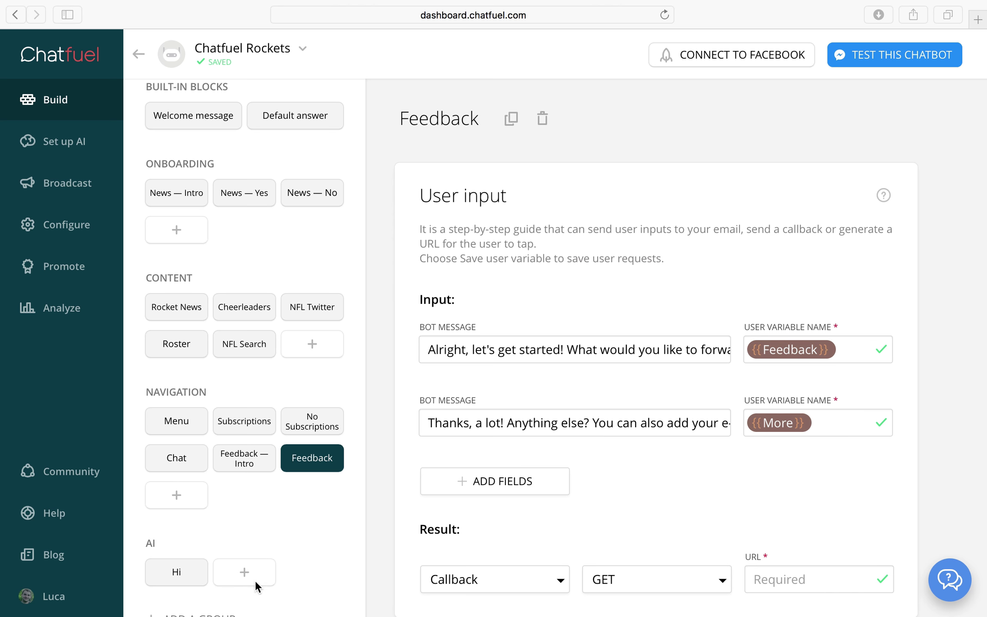
- Change the callback method from GET to POST
{"action": "scroll", "coordinate": [557, 510], "scroll_direction": "down", "scroll_amount": 3}
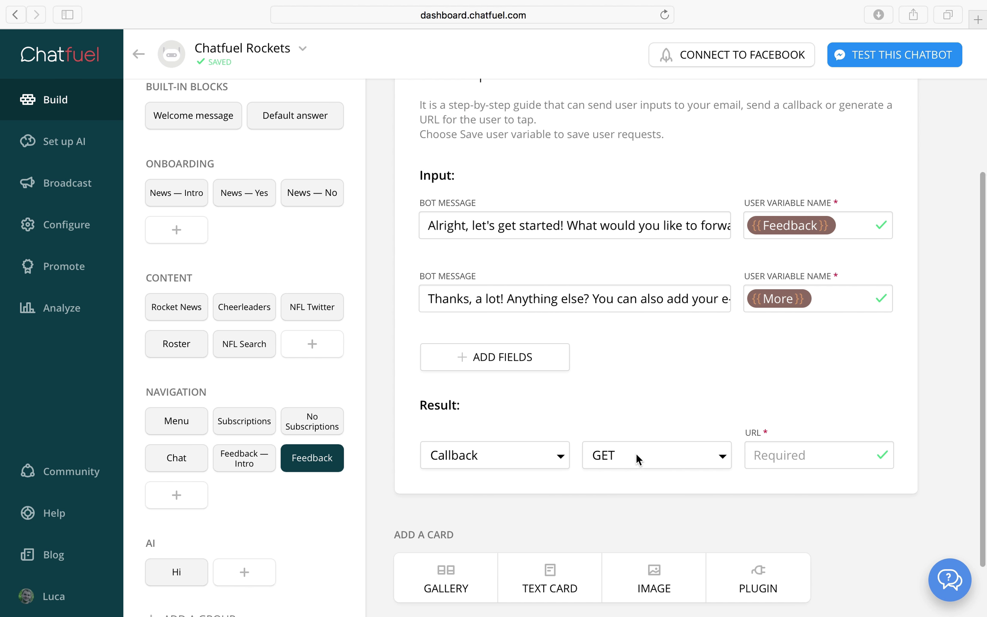
{"action": "left_click", "coordinate": [649, 467]}
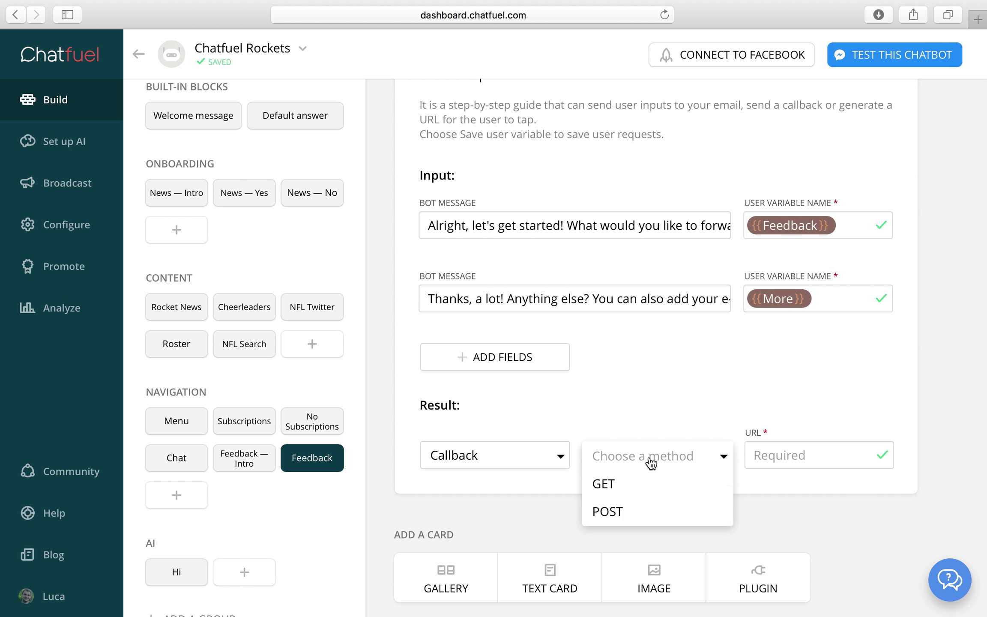
{"action": "left_click", "coordinate": [636, 510]}
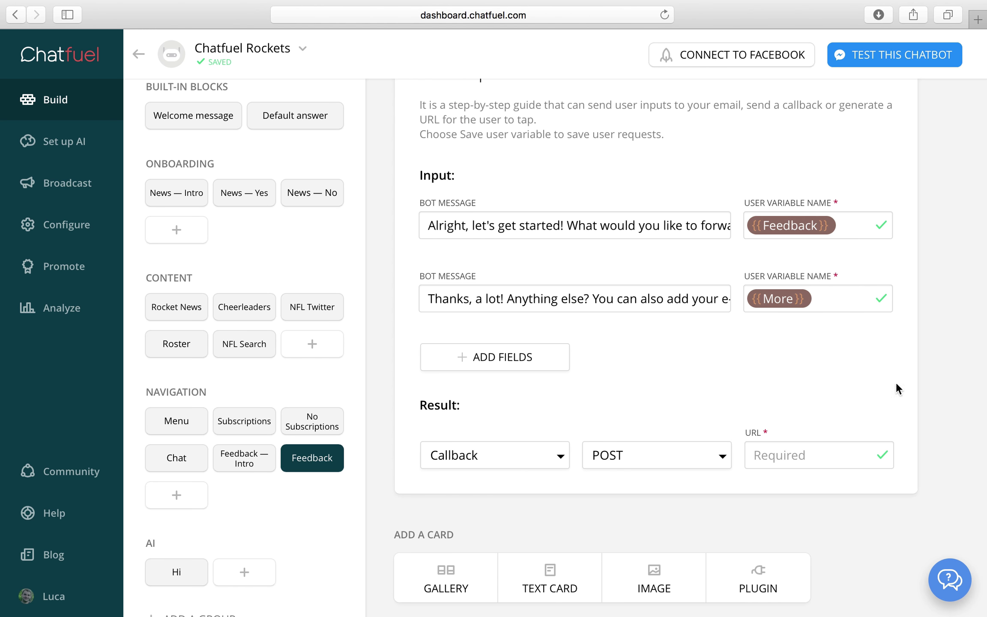
- Start a new Zapier zap with a Webhooks by Zapier Catch Hook trigger
{"action": "left_click", "coordinate": [980, 23]}
{"action": "type", "text": "zapier"}
{"action": "key", "text": "Return"}
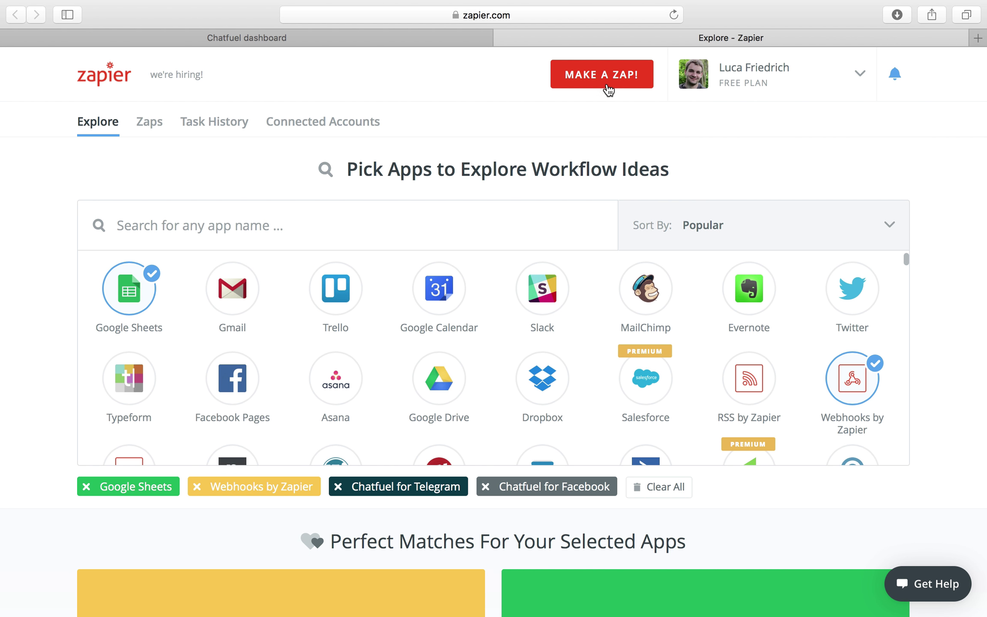
{"action": "left_click", "coordinate": [609, 83]}
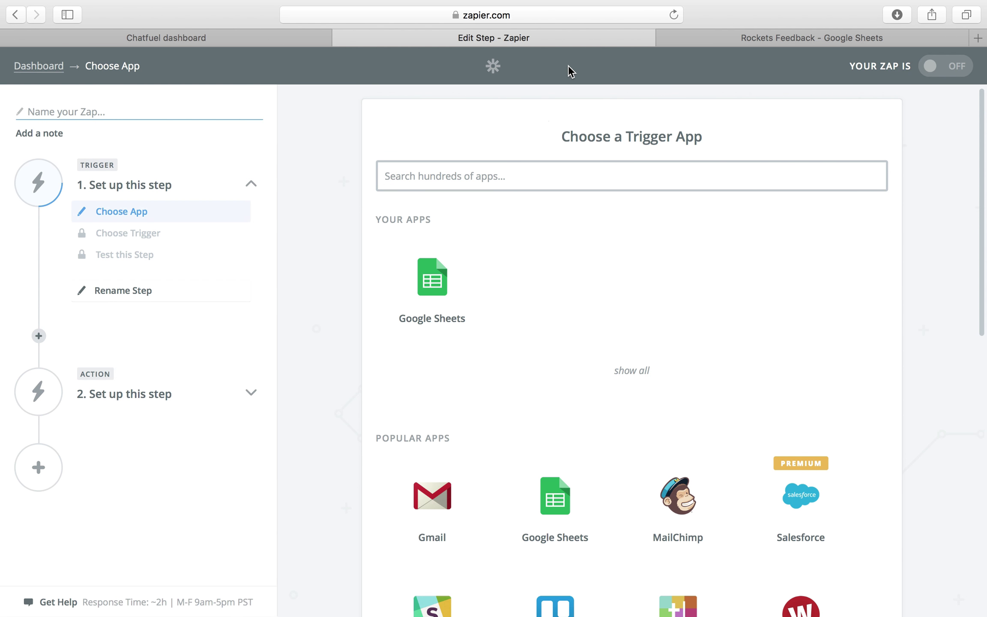
{"action": "type", "text": "webh"}
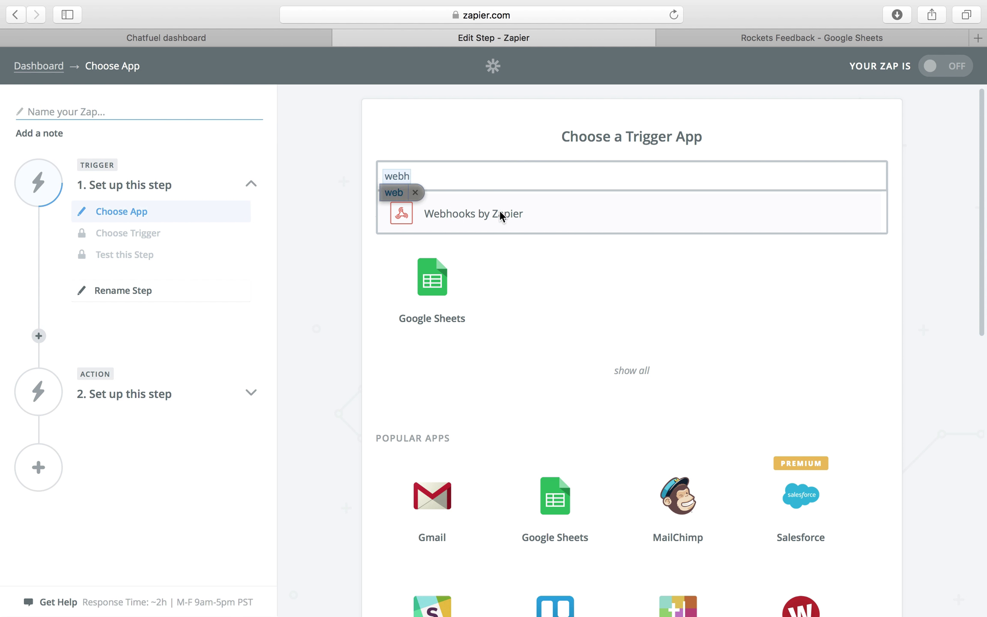
{"action": "left_click", "coordinate": [499, 212]}
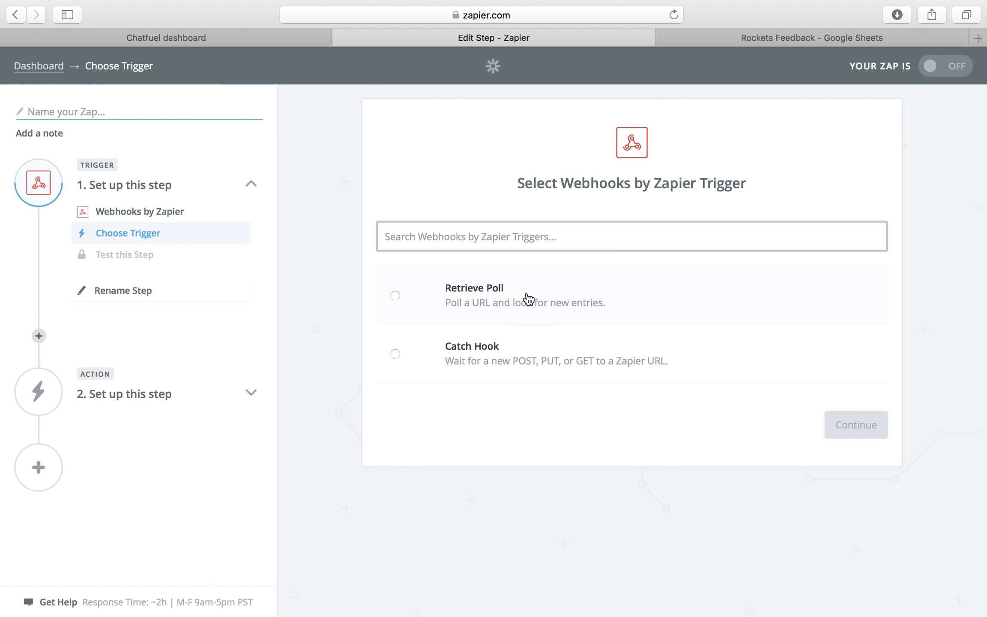
{"action": "left_click", "coordinate": [514, 355]}
{"action": "left_click", "coordinate": [854, 424]}
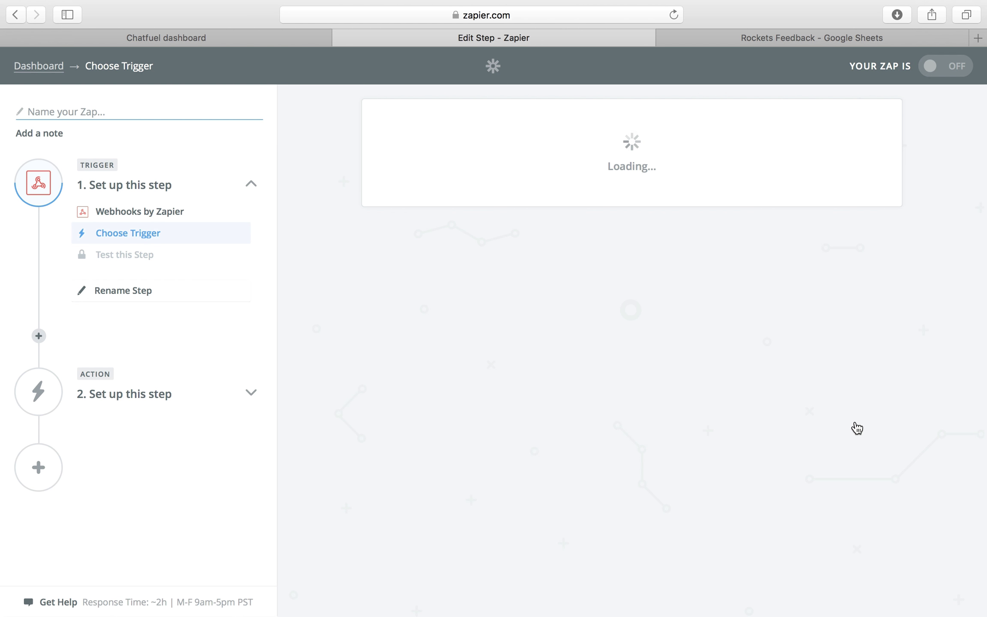
{"action": "left_click", "coordinate": [847, 361]}
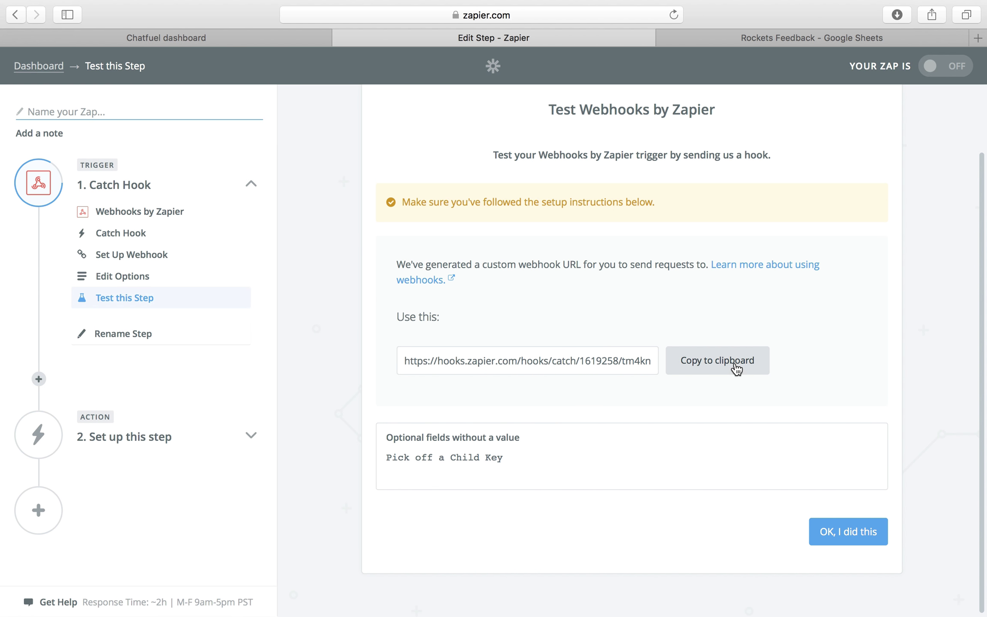
- Copy the webhook URL into the Chatfuel Feedback block's Callback URL field
{"action": "left_click", "coordinate": [736, 368]}
{"action": "left_click", "coordinate": [194, 37]}
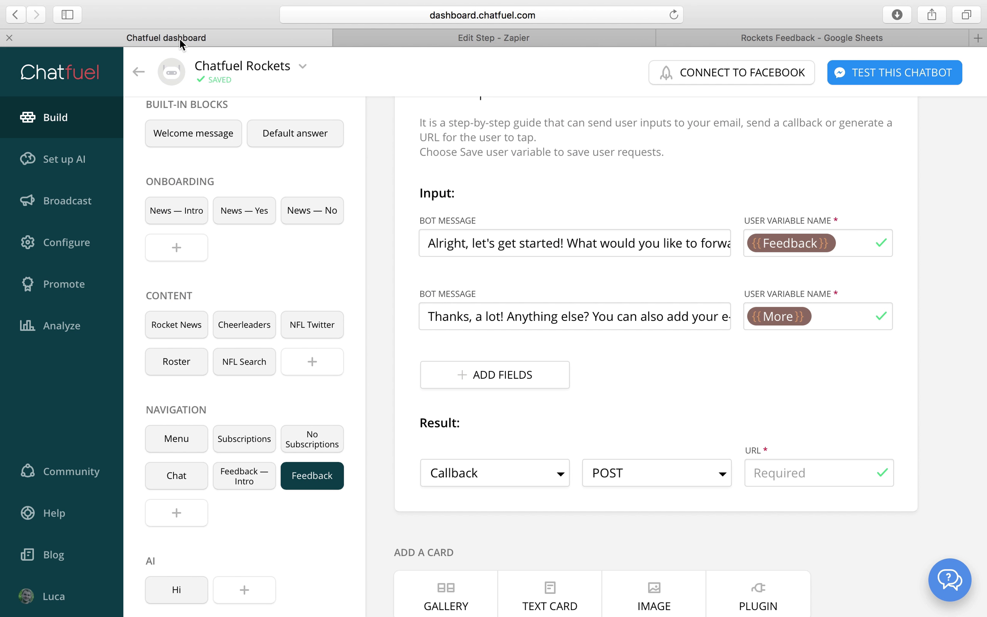
{"action": "left_click", "coordinate": [780, 480]}
{"action": "key", "text": "super+v"}
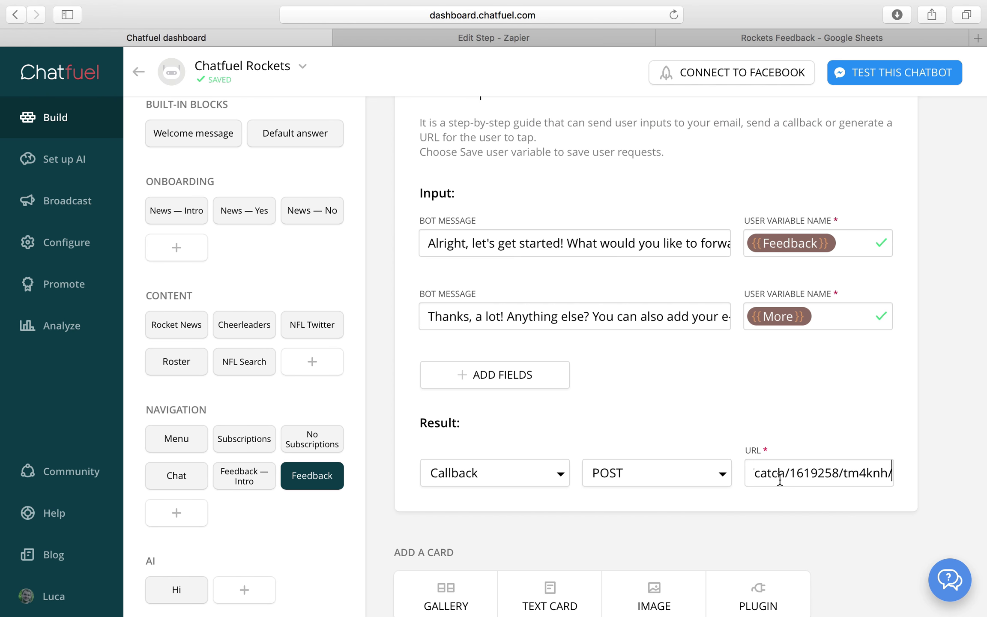
{"action": "key", "text": "ctrl+Tab"}
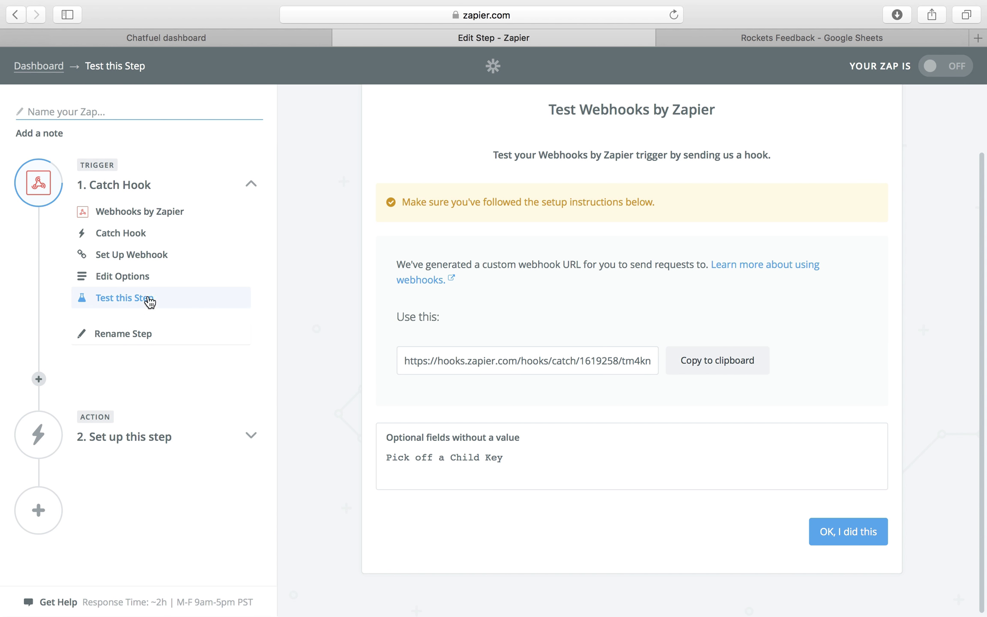
- Confirm 'OK, I did this' on Zapier's test step and return to Chatfuel
{"action": "left_click", "coordinate": [846, 529]}
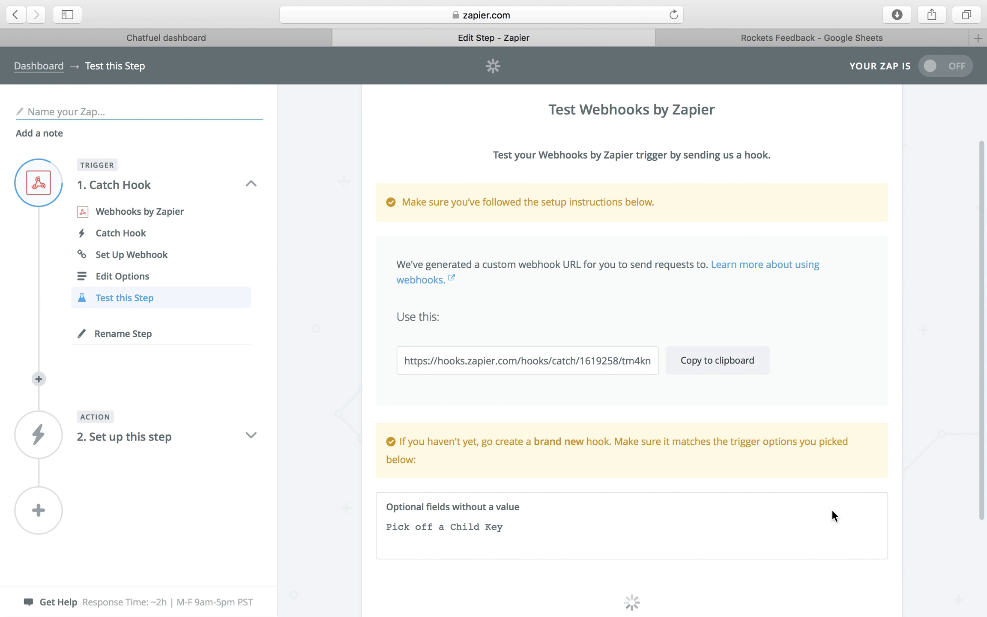
{"action": "left_click", "coordinate": [235, 41]}
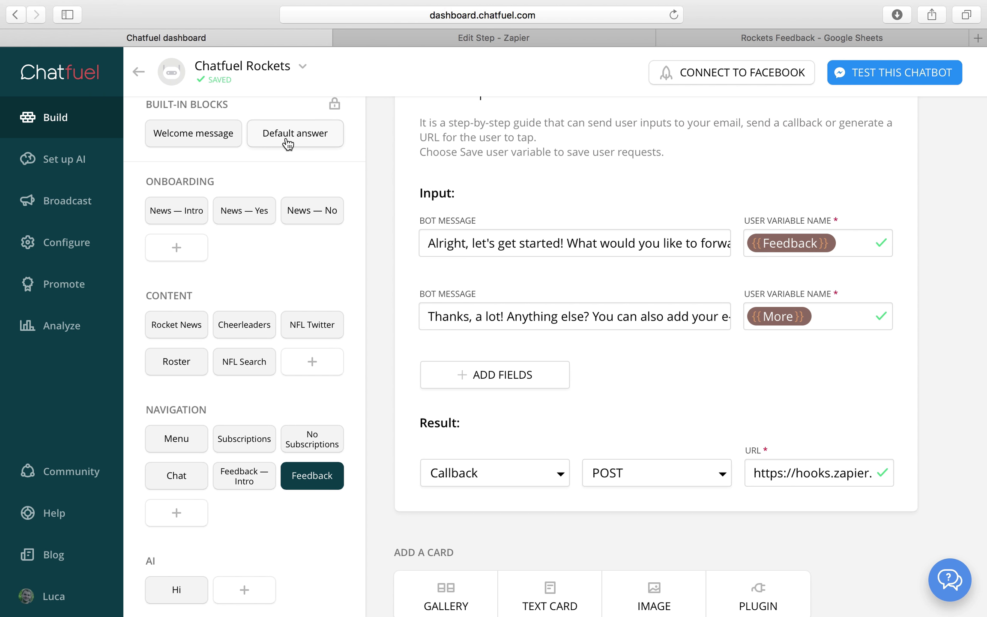
- Add a 'Yes, pretty please!' button to Feedback — Intro, linked to the Feedback block
{"action": "left_click", "coordinate": [265, 487]}
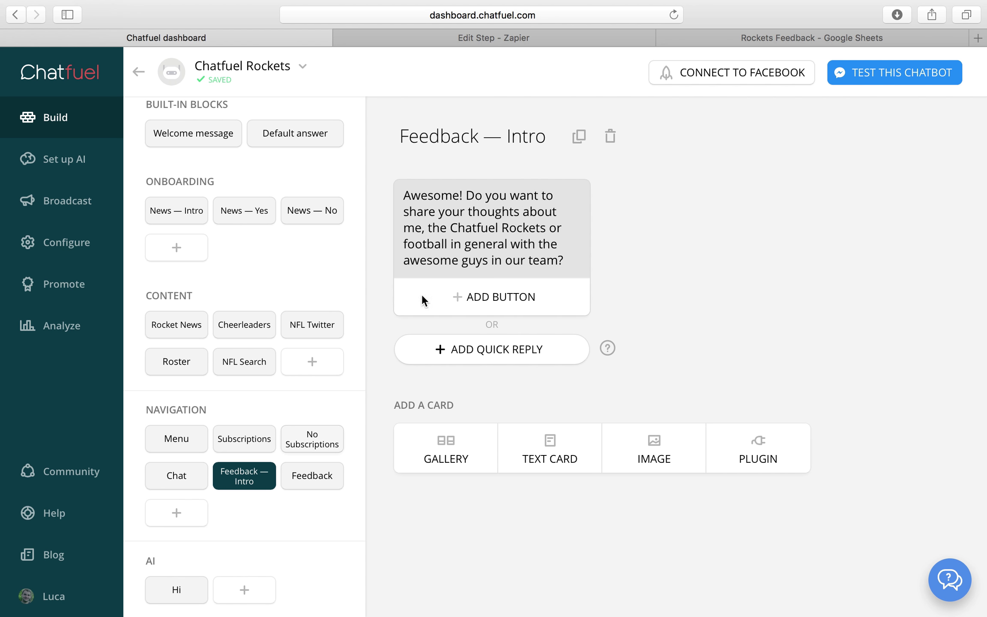
{"action": "left_click", "coordinate": [446, 293]}
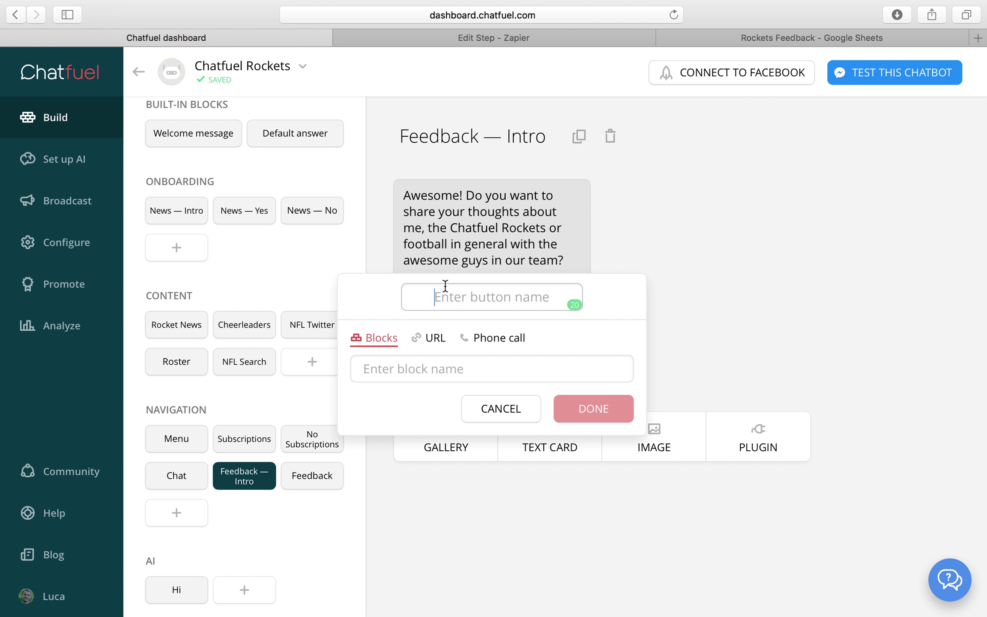
{"action": "type", "text": "Yes, pretty please!"}
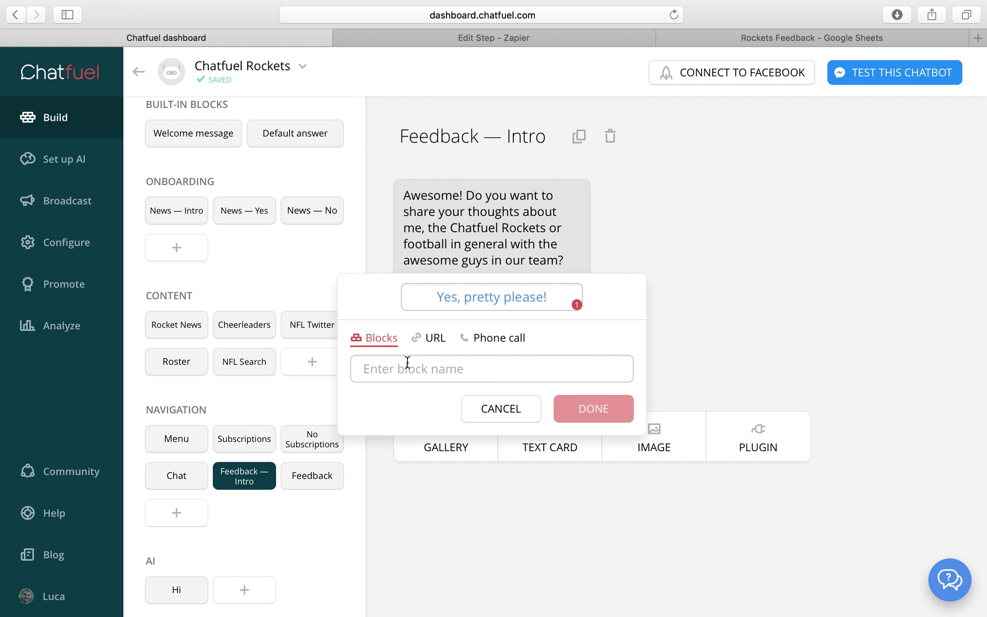
{"action": "left_click", "coordinate": [408, 362]}
{"action": "type", "text": "Feed"}
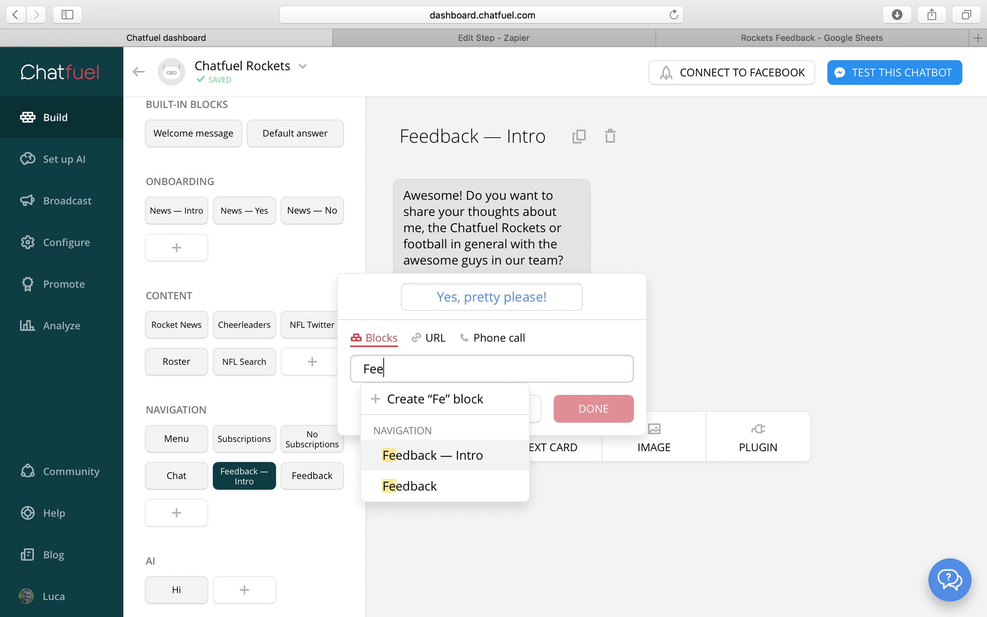
{"action": "left_click", "coordinate": [450, 487]}
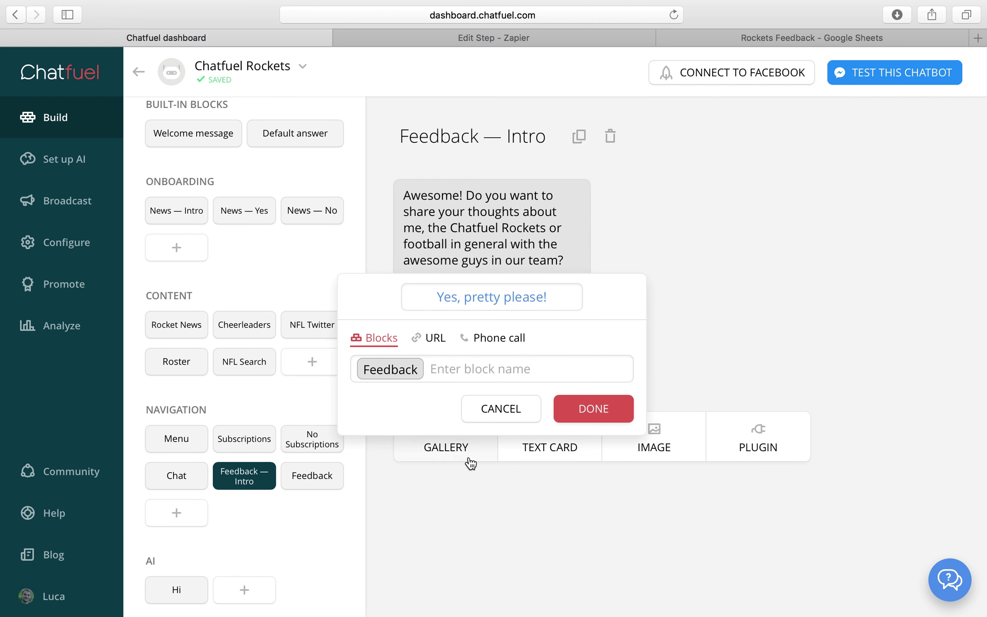
{"action": "left_click", "coordinate": [572, 410]}
- Add a 'No, show the menu!' button linked to the Menu block
{"action": "left_click", "coordinate": [470, 336]}
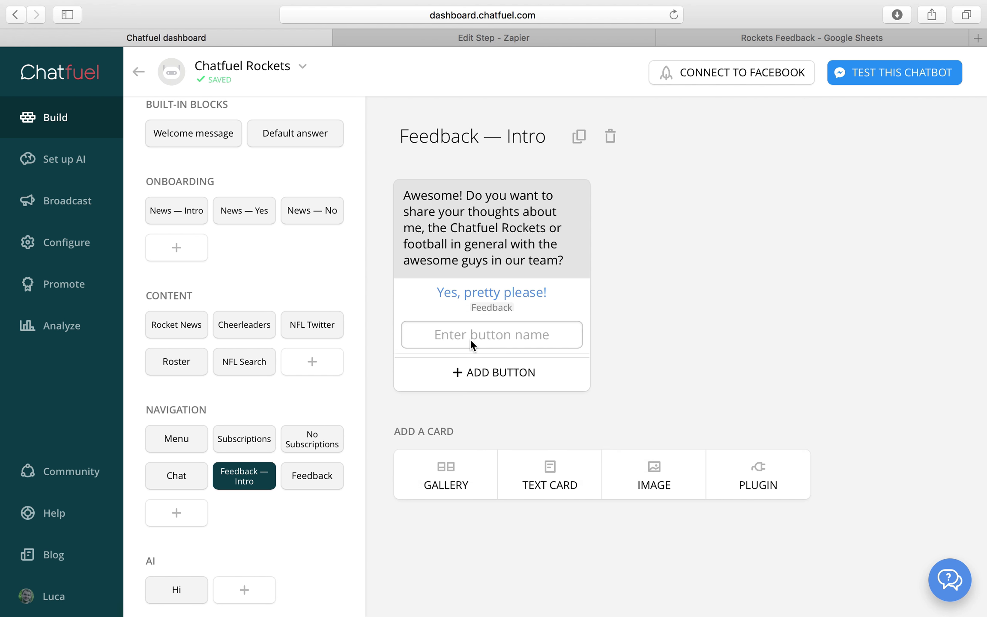
{"action": "type", "text": "No, show the menu!"}
{"action": "left_click", "coordinate": [379, 408]}
{"action": "type", "text": "men"}
{"action": "left_click", "coordinate": [465, 493]}
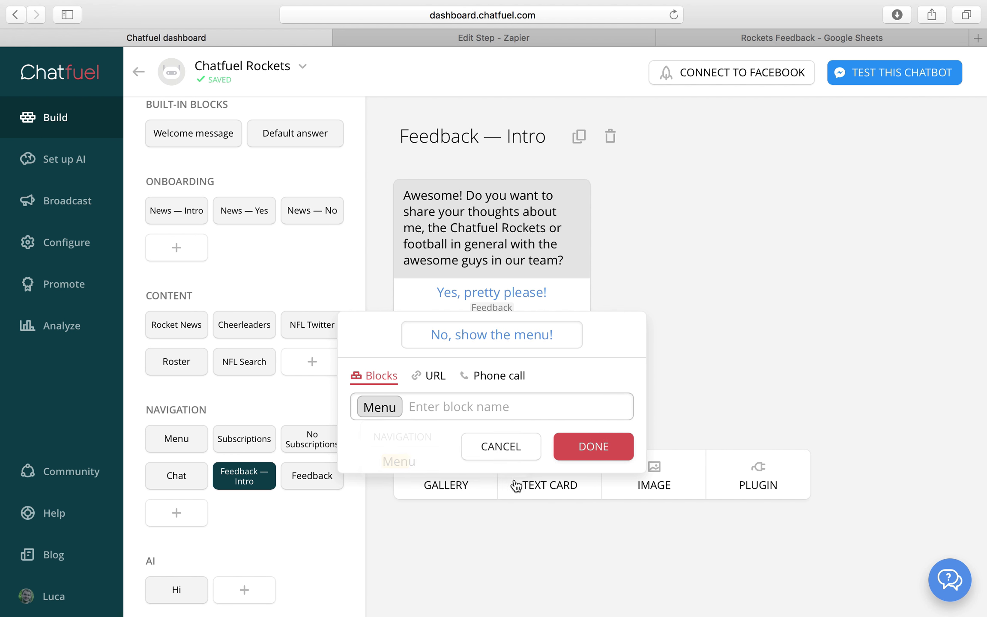
{"action": "left_click", "coordinate": [594, 448]}
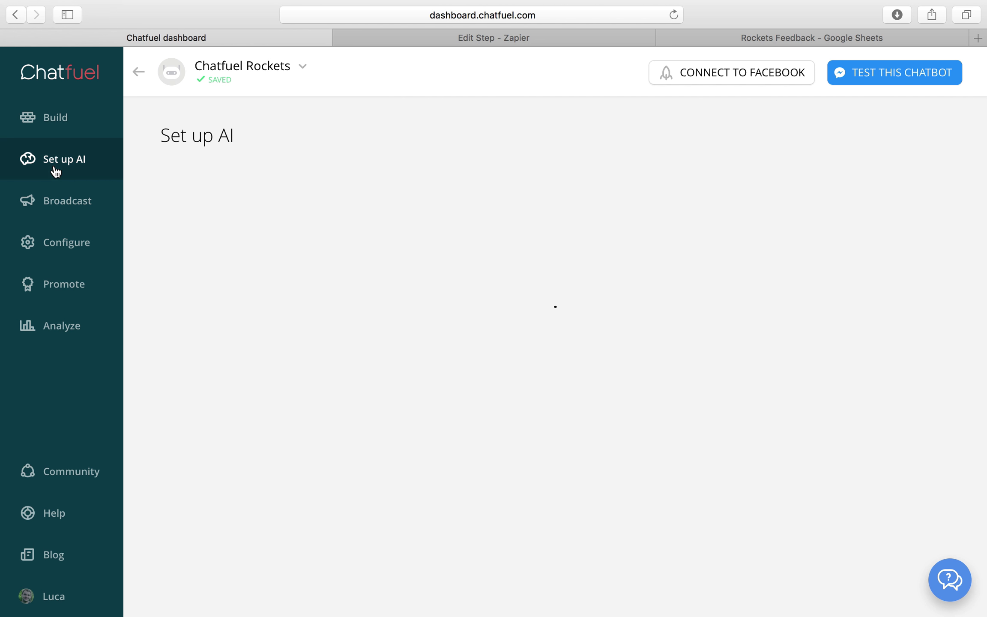
- Create an AI rule with phrases 'I want to share feedback', 'Feedback' and 'I want to share my thoughts!'
{"action": "scroll", "coordinate": [400, 425], "scroll_direction": "down", "scroll_amount": 5}
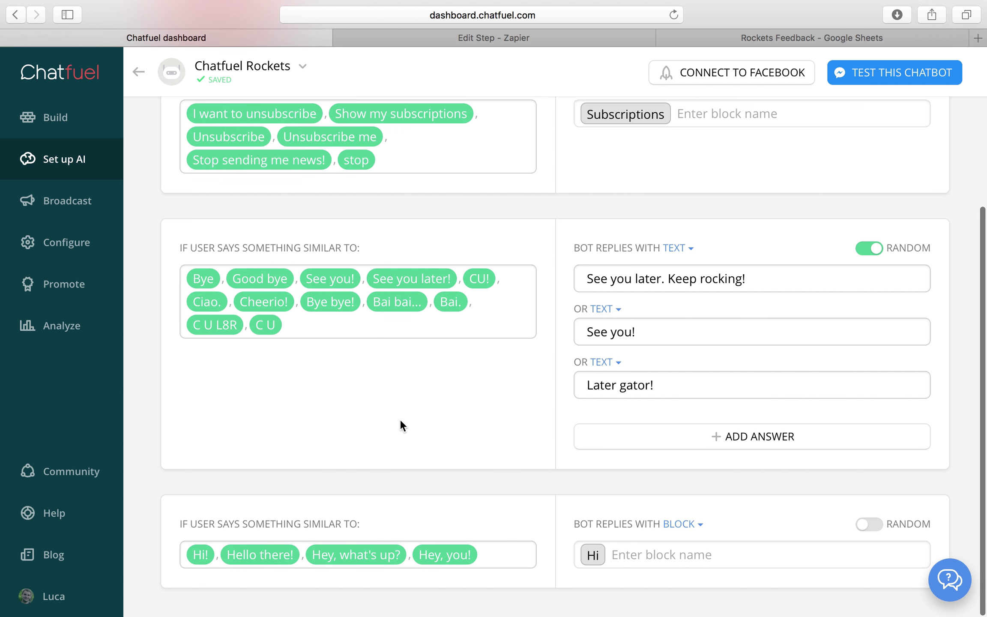
{"action": "scroll", "coordinate": [421, 312], "scroll_direction": "up", "scroll_amount": 5}
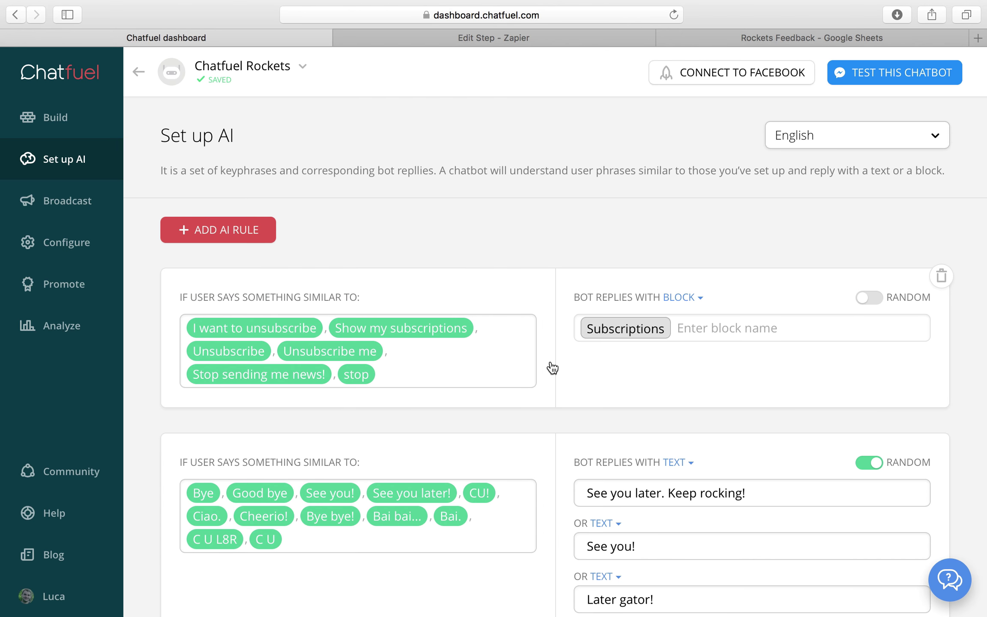
{"action": "left_click", "coordinate": [256, 234]}
{"action": "type", "text": "I want to share fe"}
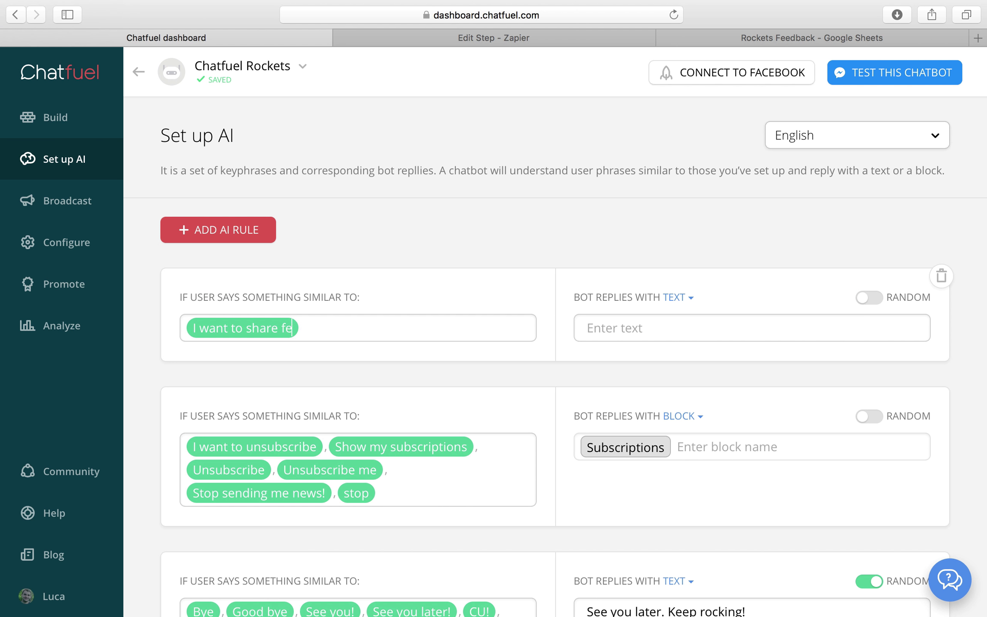
{"action": "type", "text": "edback"}
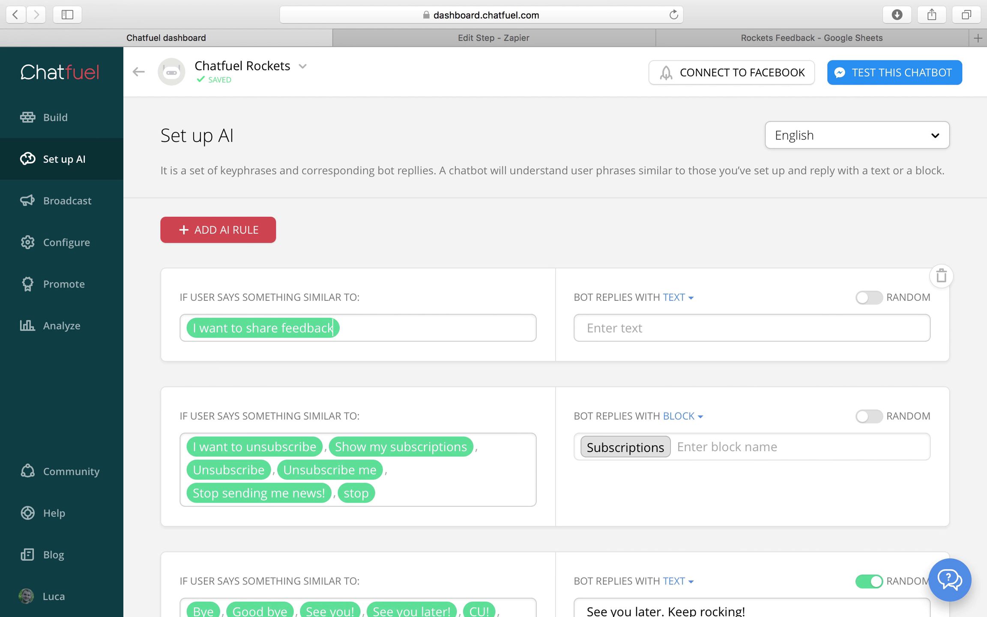
{"action": "type", "text": ", Feedback,"}
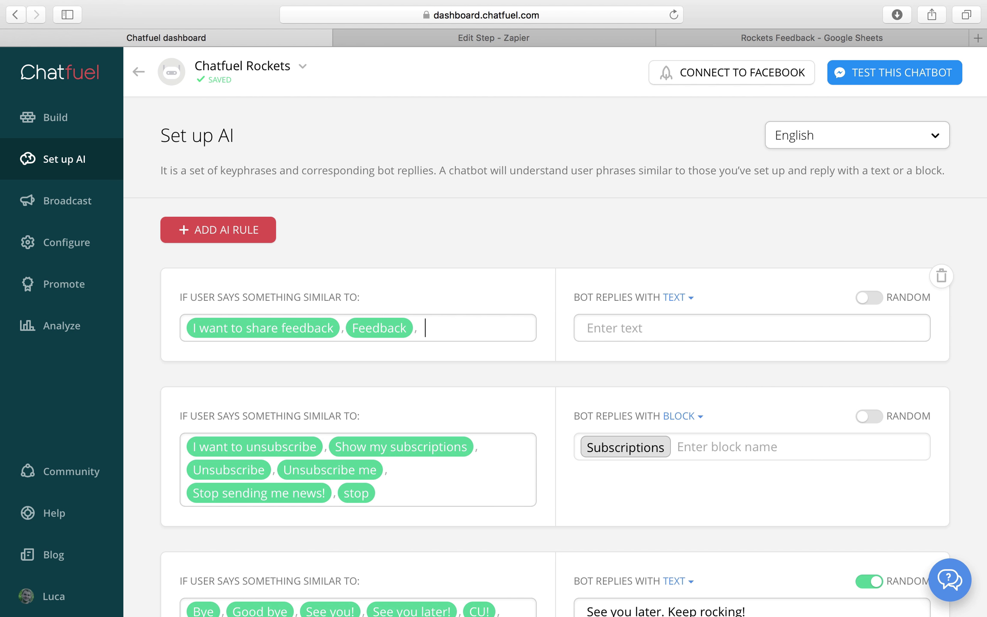
{"action": "type", "text": "C want to s"}
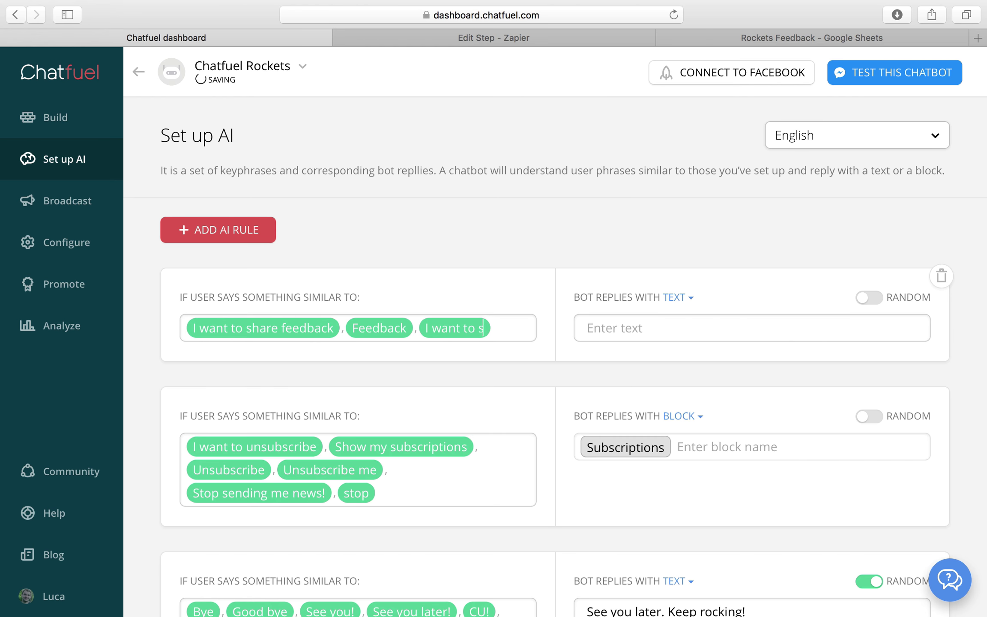
{"action": "type", "text": "hare my thoughts!"}
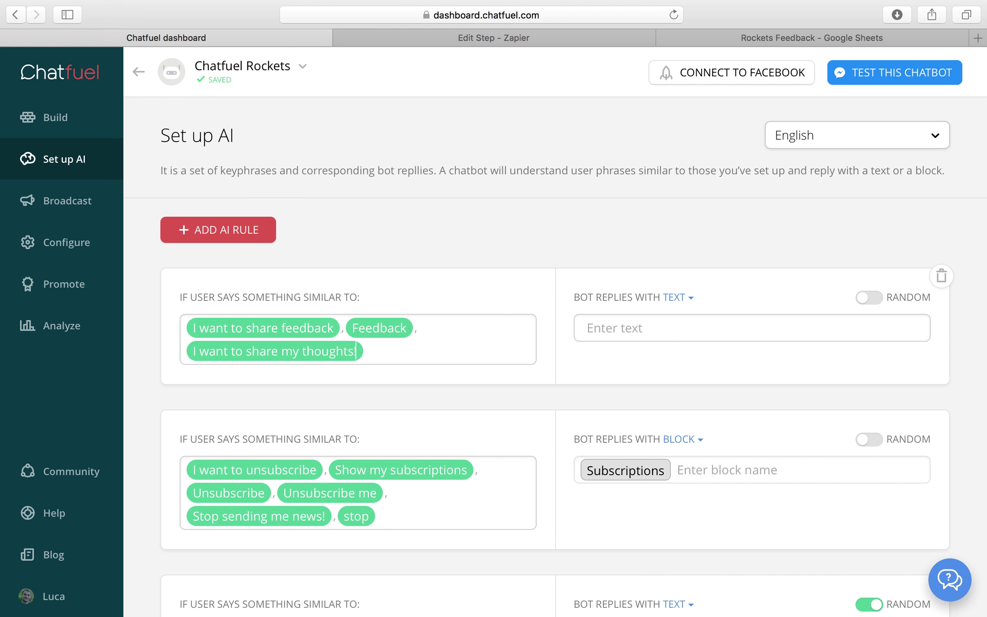
- Make the rule reply with the Feedback — Intro block instead of text
{"action": "left_click", "coordinate": [587, 317]}
{"action": "type", "text": "Feedback"}
{"action": "double_click", "coordinate": [725, 315]}
{"action": "key", "text": "BackSpace"}
{"action": "left_click", "coordinate": [676, 294]}
{"action": "left_click", "coordinate": [677, 323]}
{"action": "type", "text": "Feed"}
{"action": "left_click", "coordinate": [690, 414]}
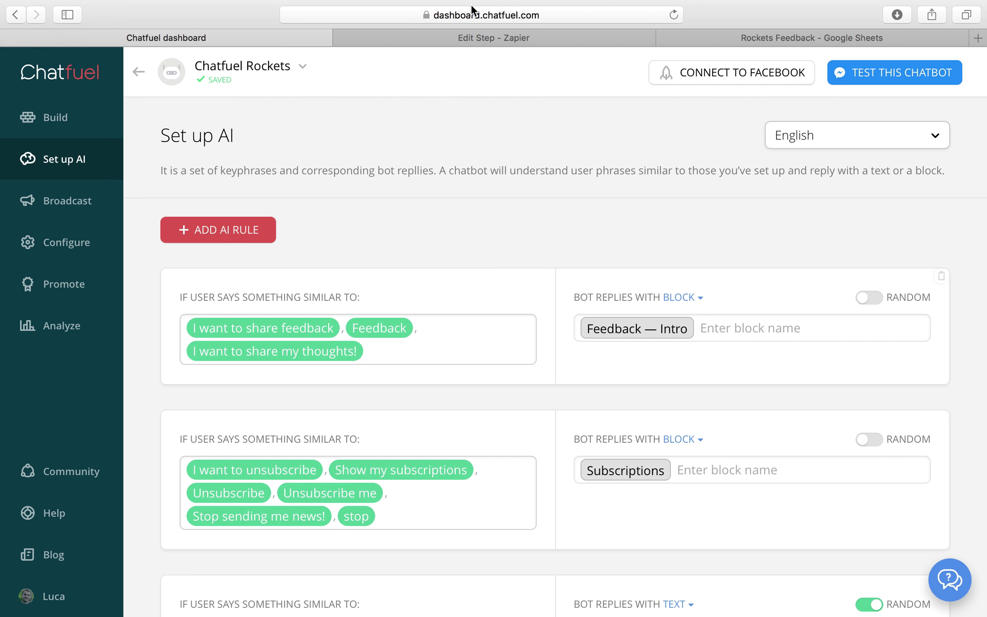
- Have Zapier retry finding the test hook, then go back to Chatfuel's Set up AI page
{"action": "left_click", "coordinate": [430, 38]}
{"action": "left_click", "coordinate": [874, 379]}
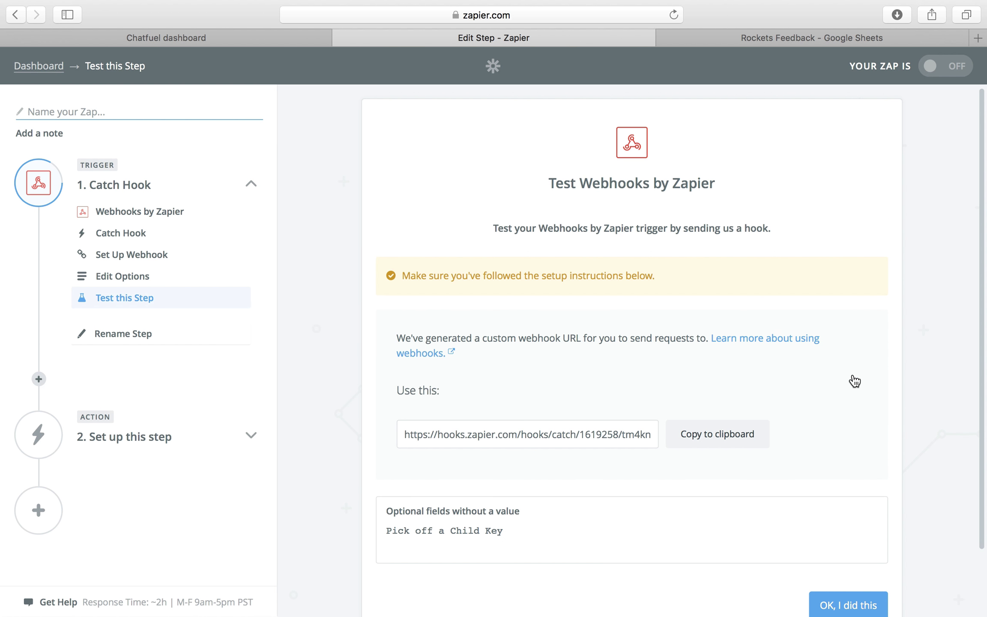
{"action": "scroll", "coordinate": [796, 400], "scroll_direction": "down", "scroll_amount": 3}
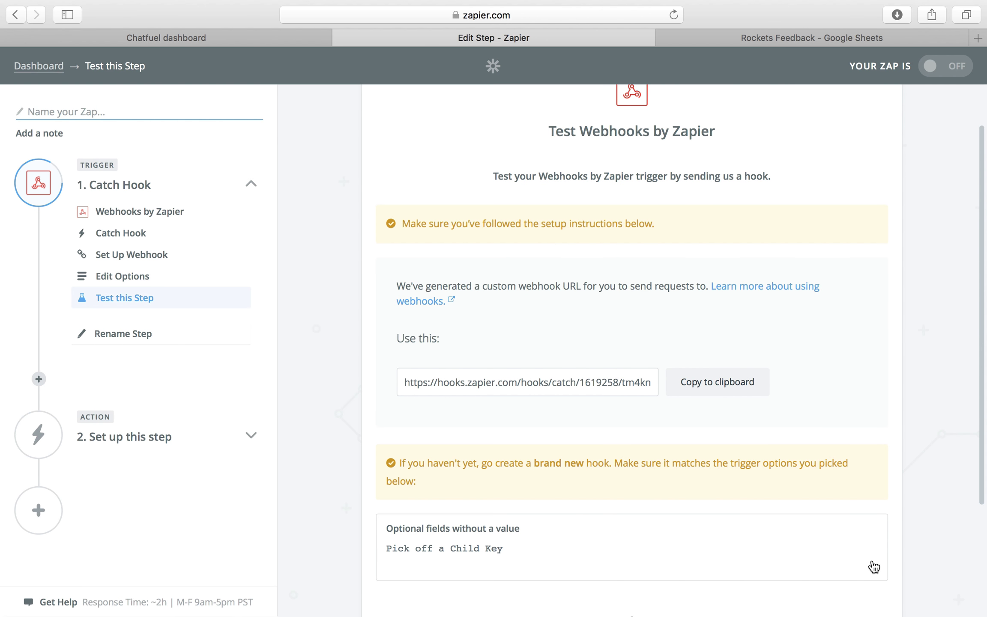
{"action": "scroll", "coordinate": [874, 528], "scroll_direction": "down", "scroll_amount": 5}
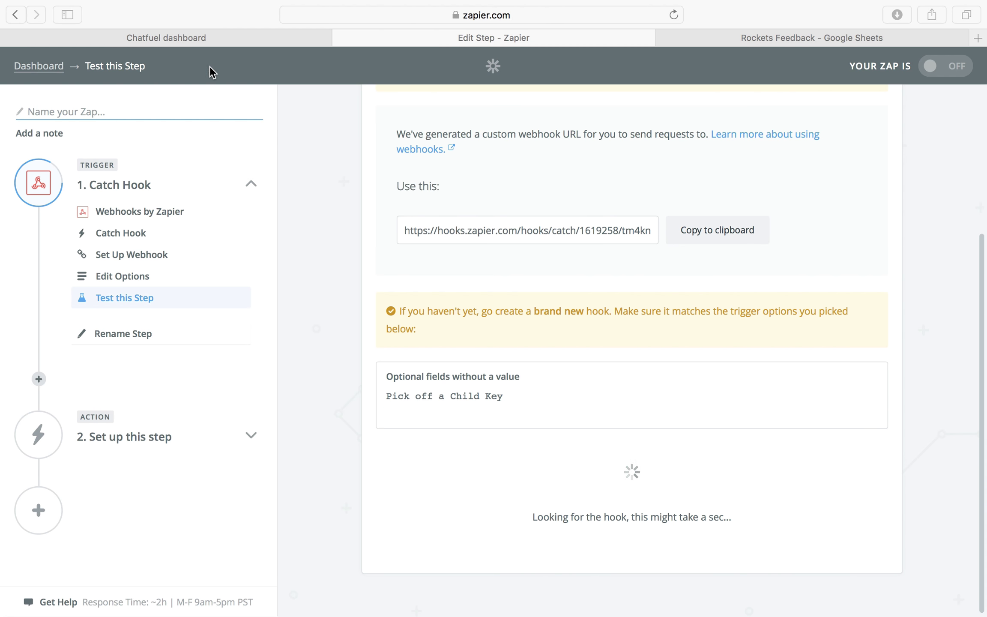
{"action": "left_click", "coordinate": [219, 44]}
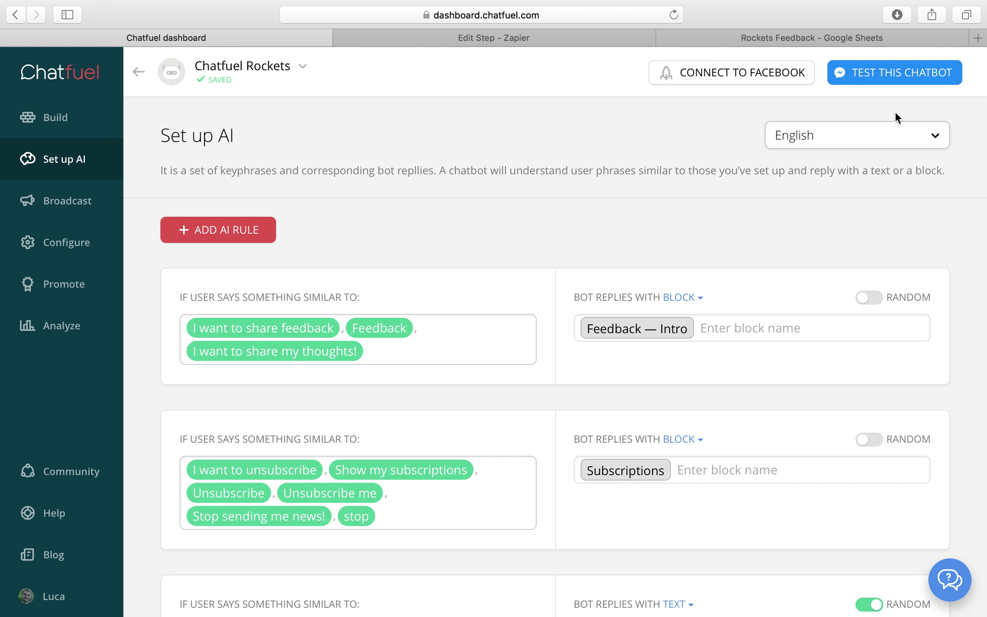
- Test the bot in Messenger: send 'Feedback', accept, and submit 'Hi there!' as feedback
{"action": "left_click", "coordinate": [888, 76]}
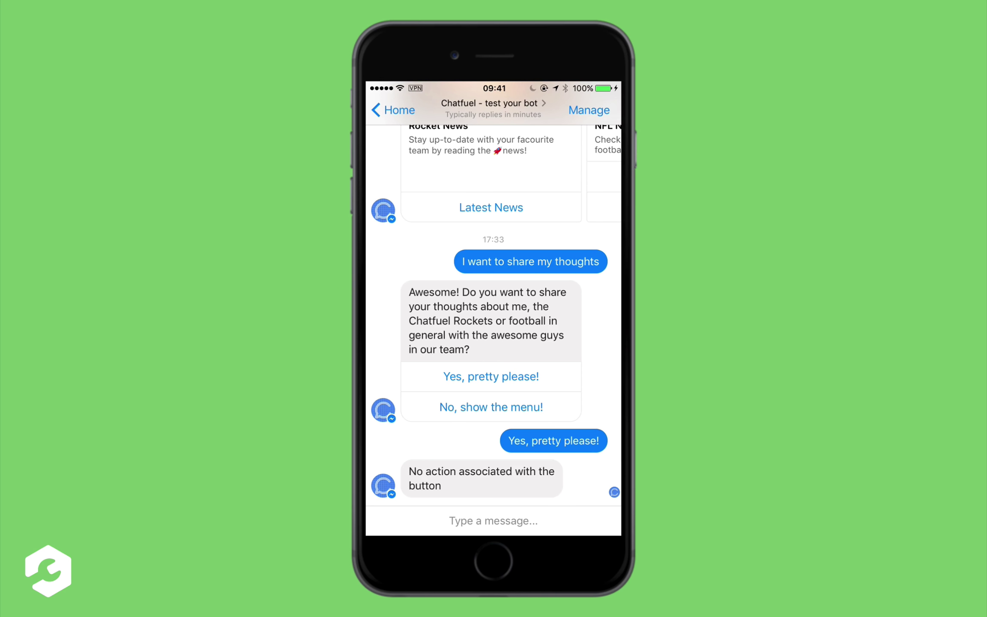
{"action": "scroll", "coordinate": [493, 317], "scroll_direction": "up", "scroll_amount": 2}
{"action": "scroll", "coordinate": [494, 317], "scroll_direction": "down", "scroll_amount": 2}
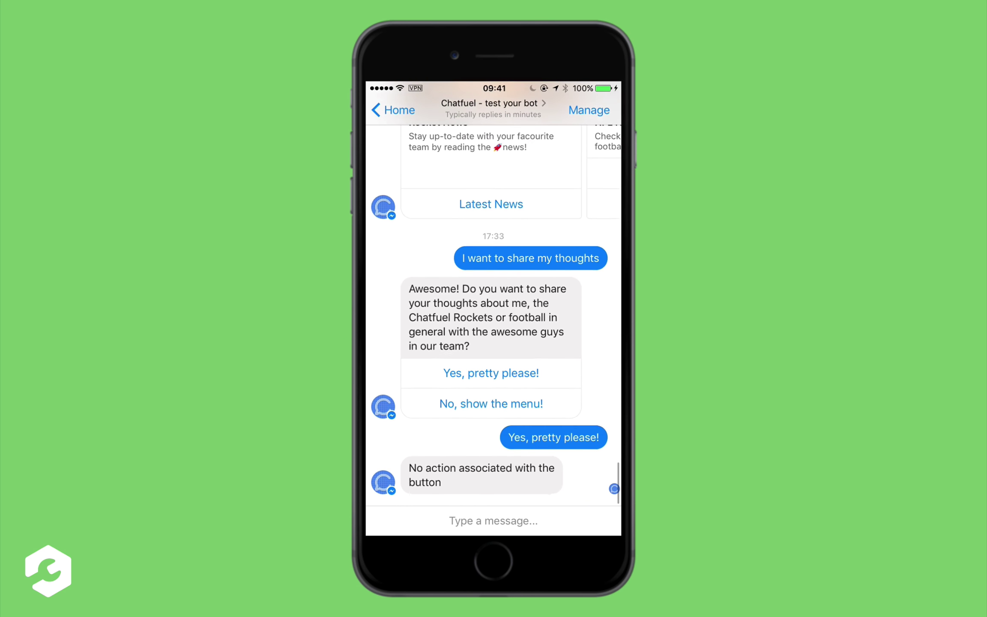
{"action": "left_click", "coordinate": [494, 520]}
{"action": "type", "text": "Feedback"}
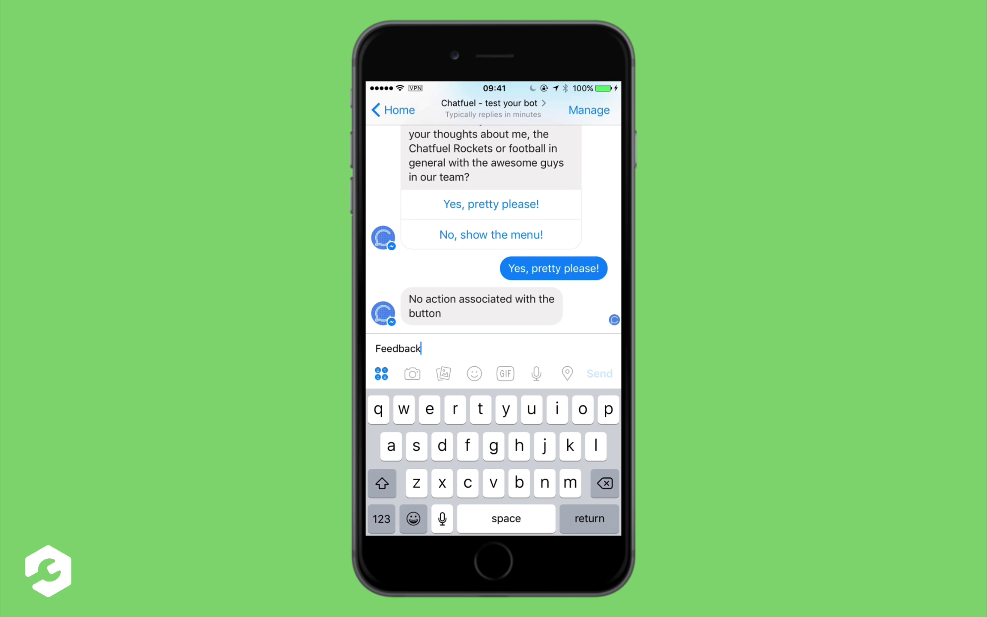
{"action": "key", "text": "Return"}
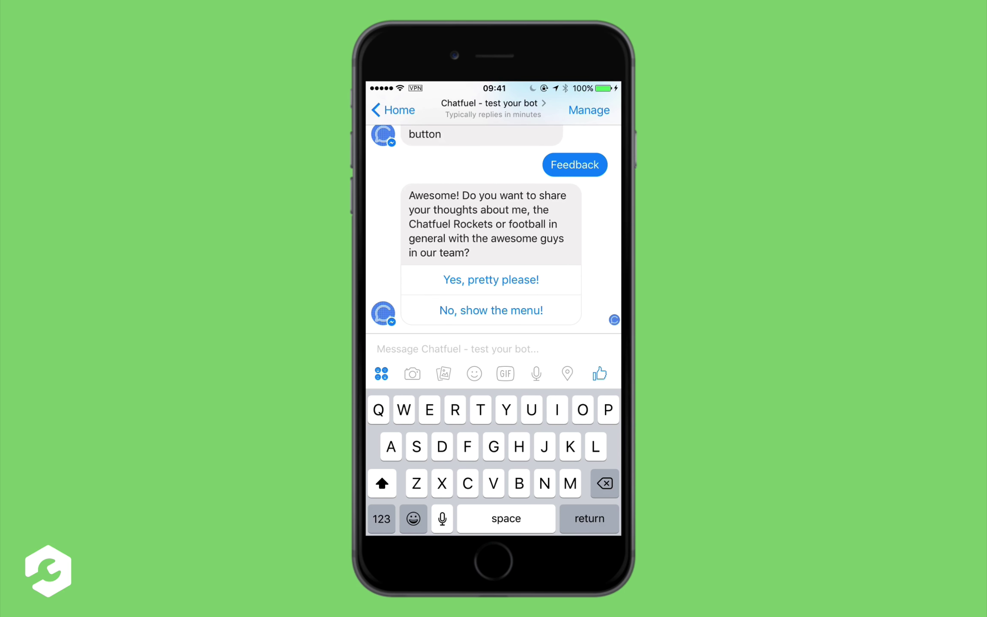
{"action": "left_click", "coordinate": [491, 280]}
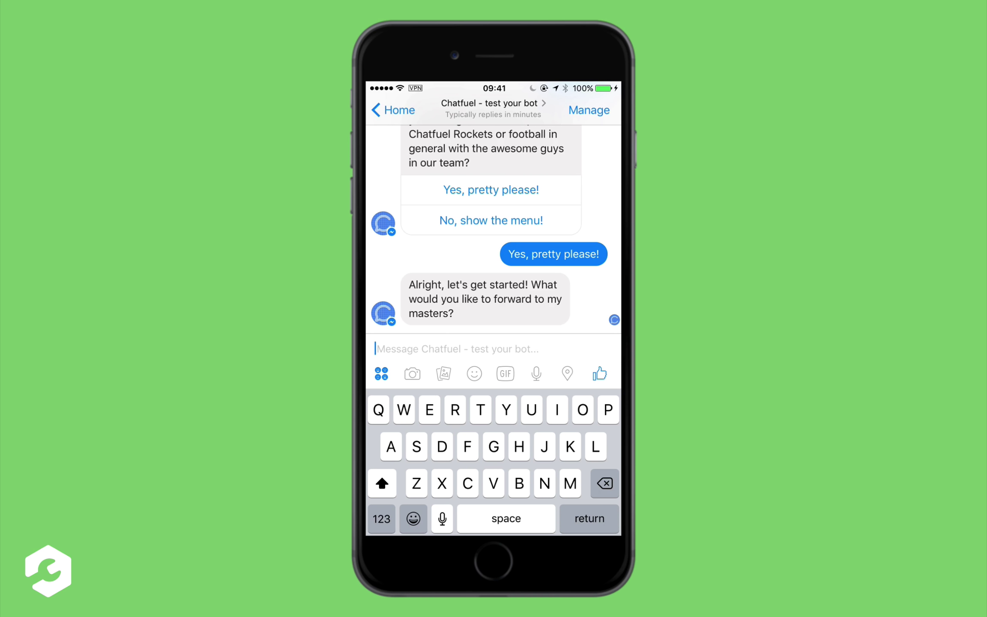
{"action": "type", "text": "Hi"}
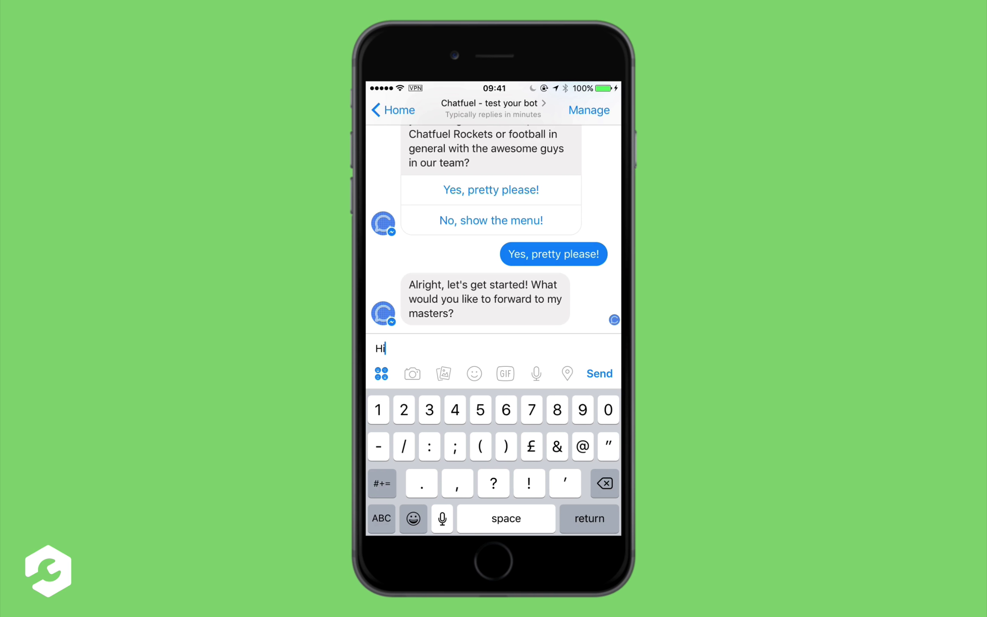
{"action": "type", "text": " there!"}
{"action": "left_click", "coordinate": [599, 373]}
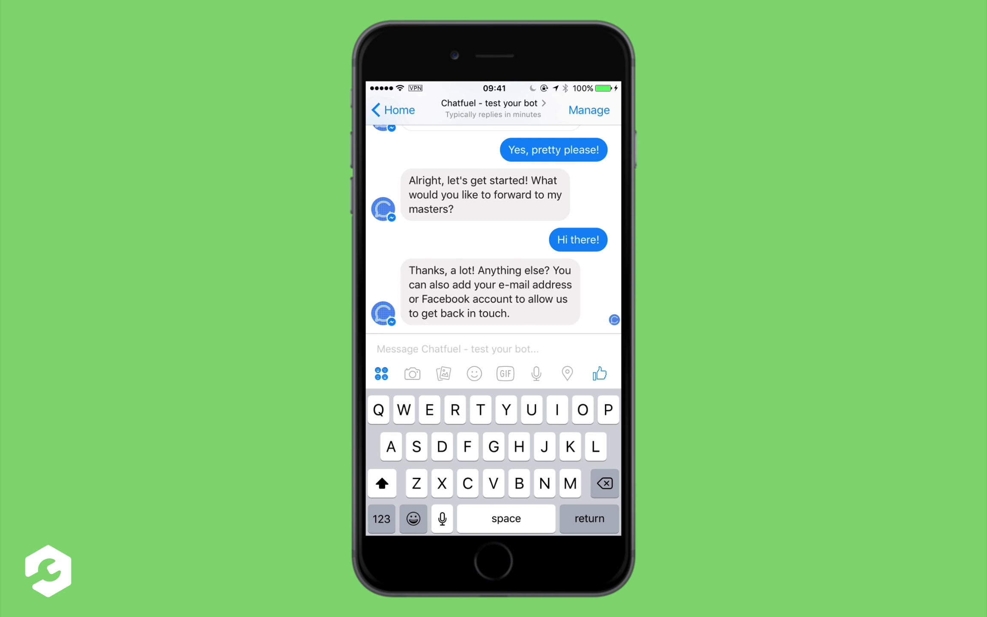
- Answer the follow-up question with 'Maybe another time'
{"action": "type", "text": "May"}
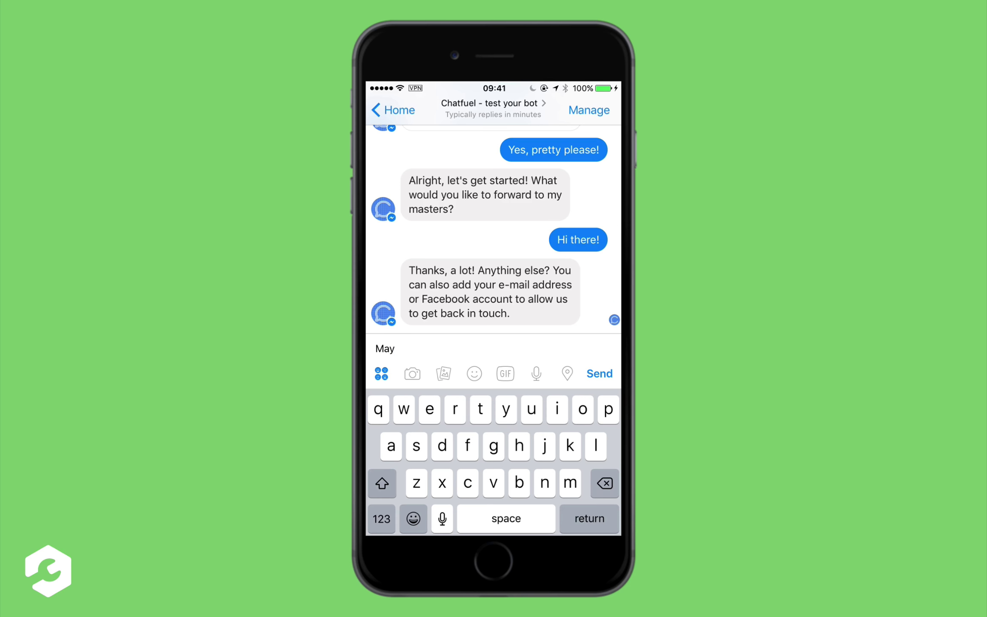
{"action": "type", "text": "be an"}
{"action": "key", "text": "BackSpace"}
{"action": "type", "text": "another time"}
{"action": "left_click", "coordinate": [599, 373]}
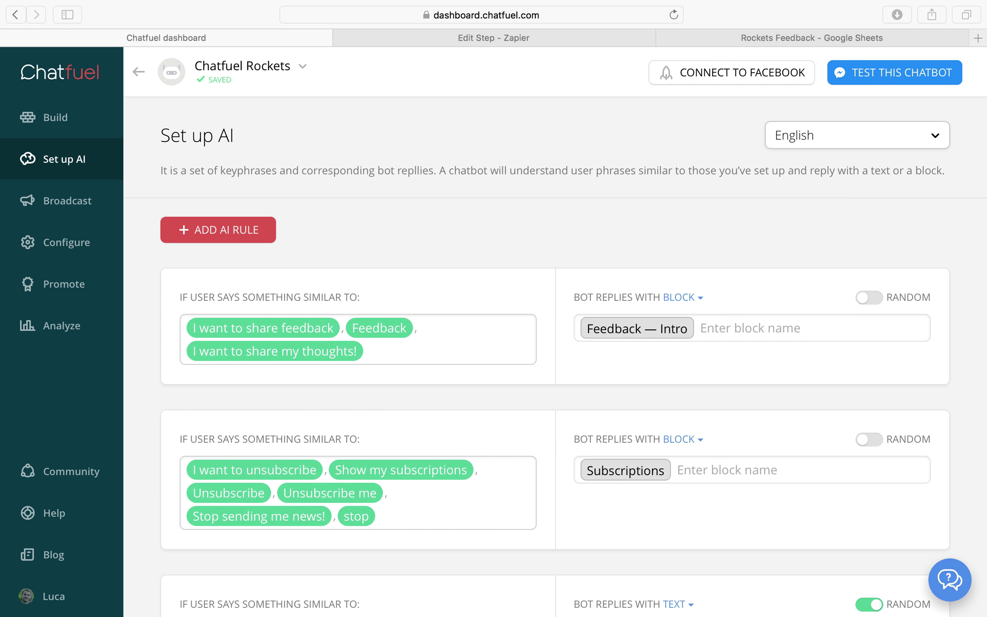
- Accept Zapier's successful Catch Hook test and continue to choosing the action app
{"action": "left_click", "coordinate": [508, 43]}
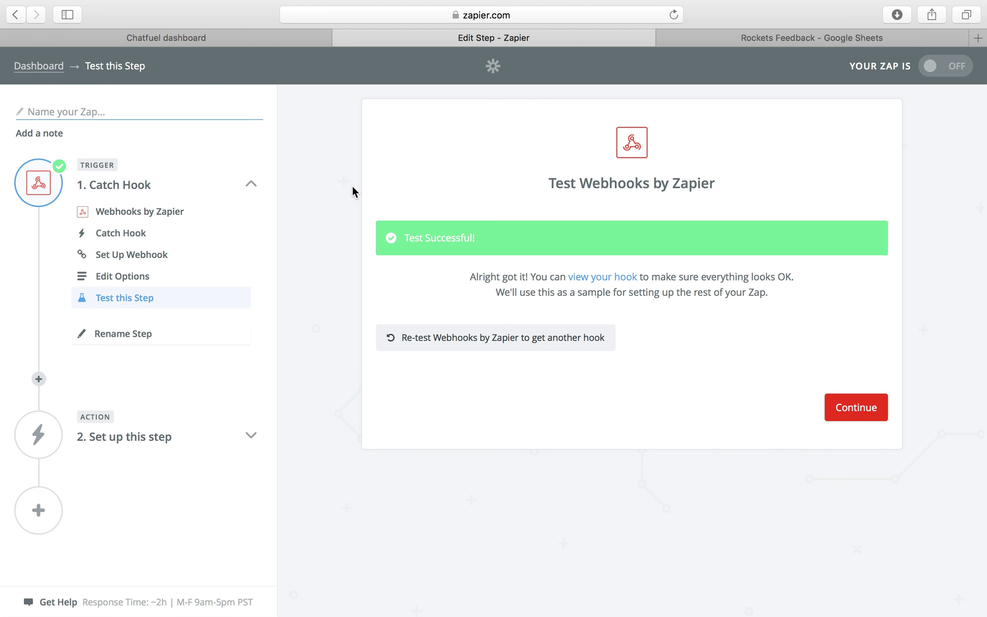
{"action": "left_click", "coordinate": [862, 412]}
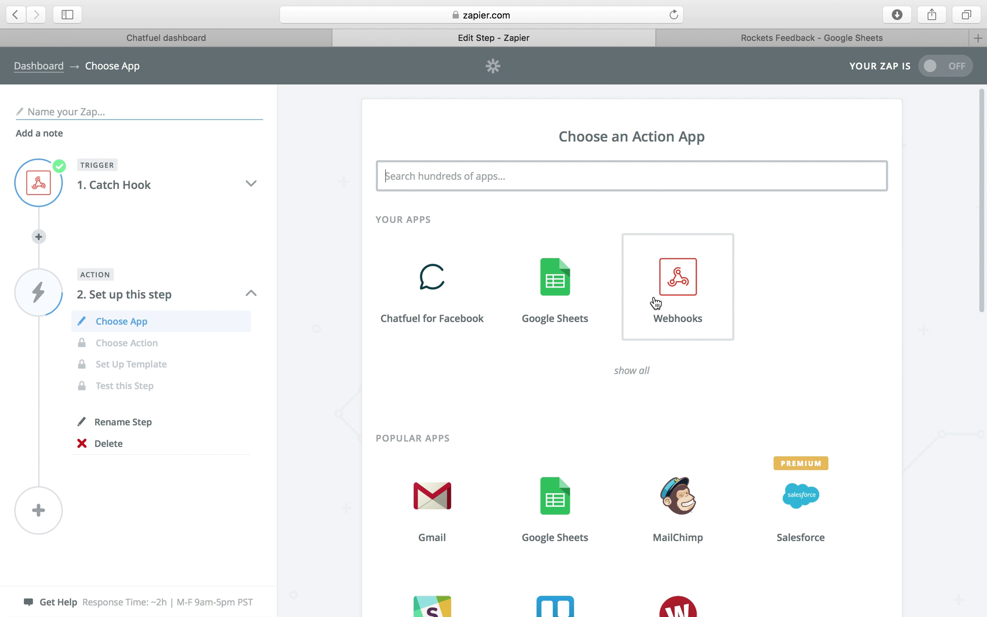
- Set the zap's action to Google Sheets Create Spreadsheet Row with the connected Google account
{"action": "left_click", "coordinate": [539, 276]}
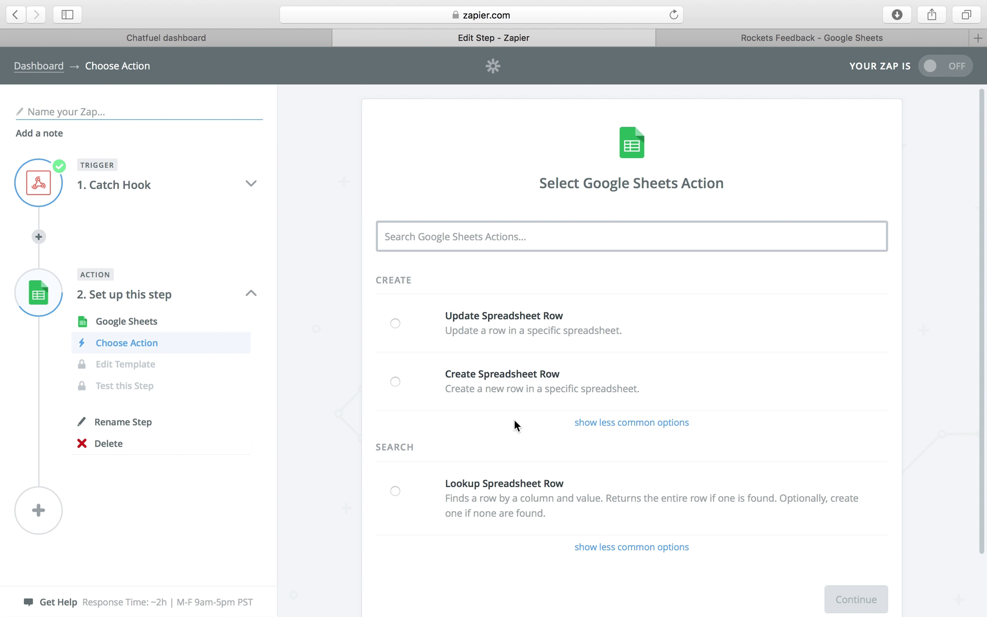
{"action": "scroll", "coordinate": [514, 424], "scroll_direction": "down", "scroll_amount": 2}
{"action": "left_click", "coordinate": [496, 345]}
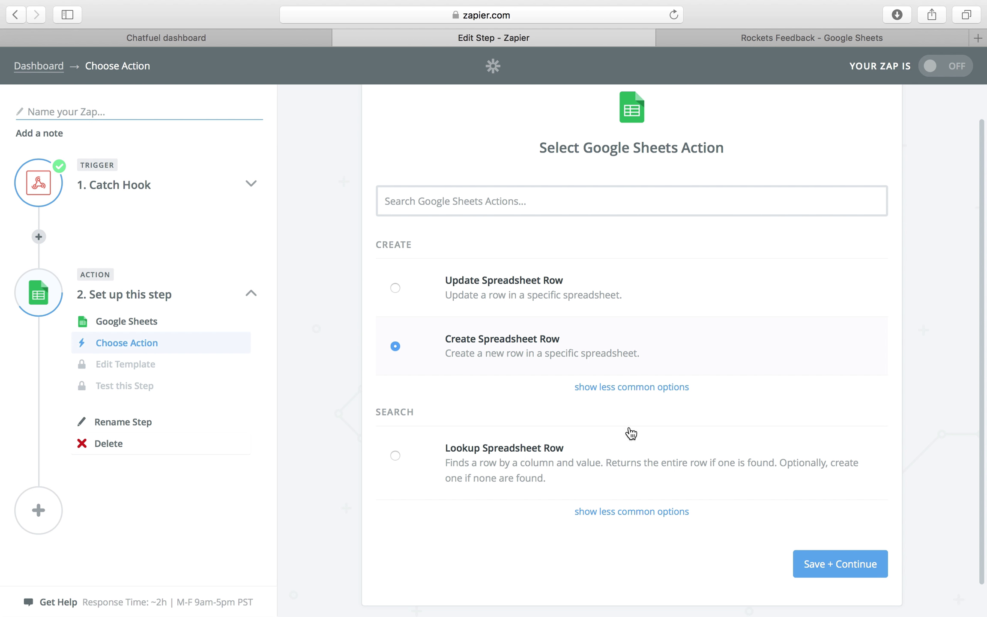
{"action": "left_click", "coordinate": [845, 561]}
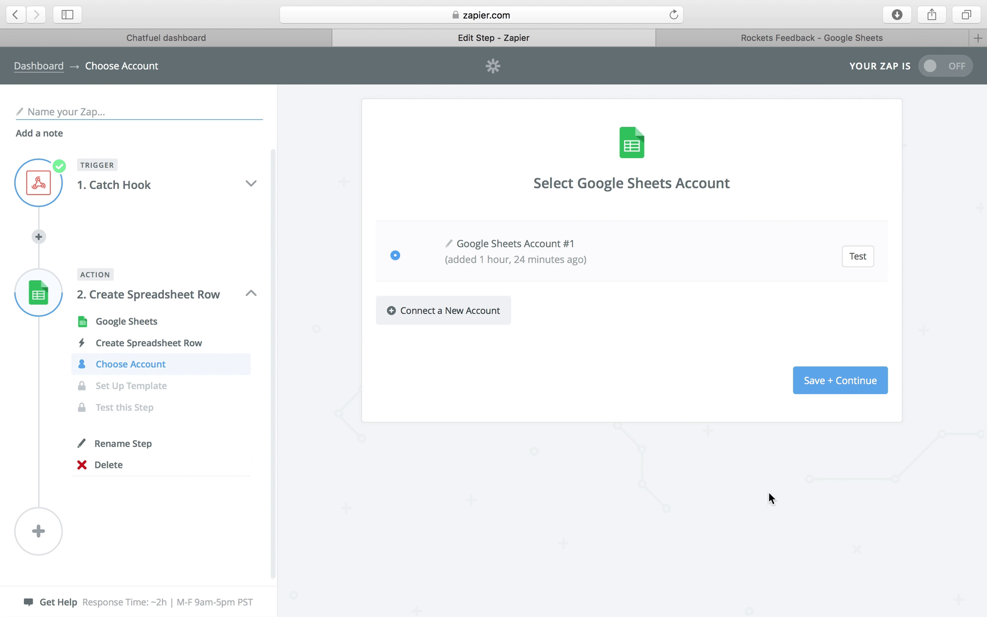
{"action": "left_click", "coordinate": [818, 379]}
- Choose the Rockets Feedback spreadsheet and its Sheet1 worksheet for the new row
{"action": "left_click", "coordinate": [557, 253]}
{"action": "type", "text": "edback"}
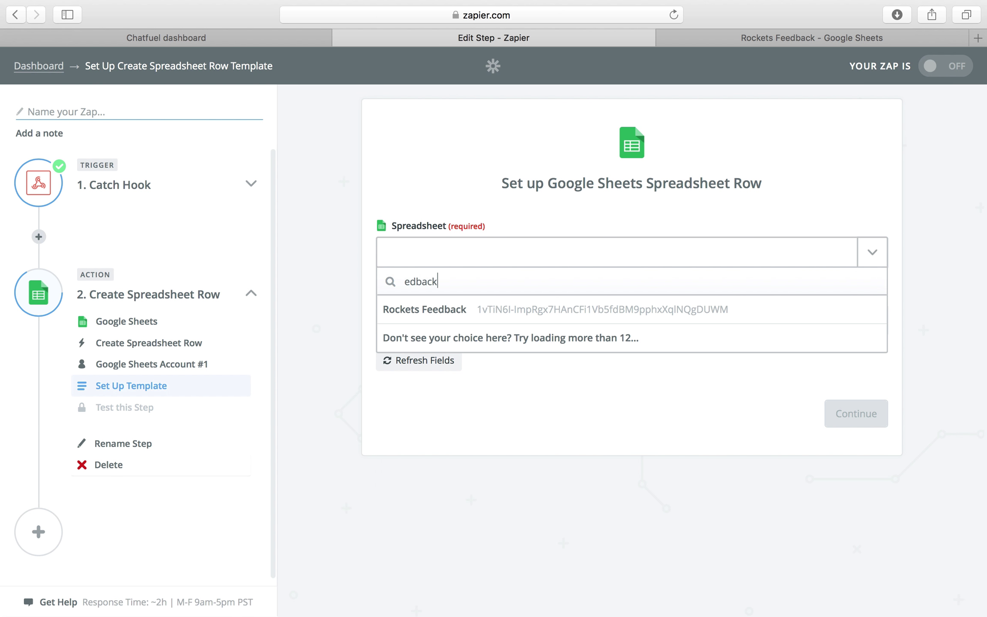
{"action": "left_click", "coordinate": [496, 317]}
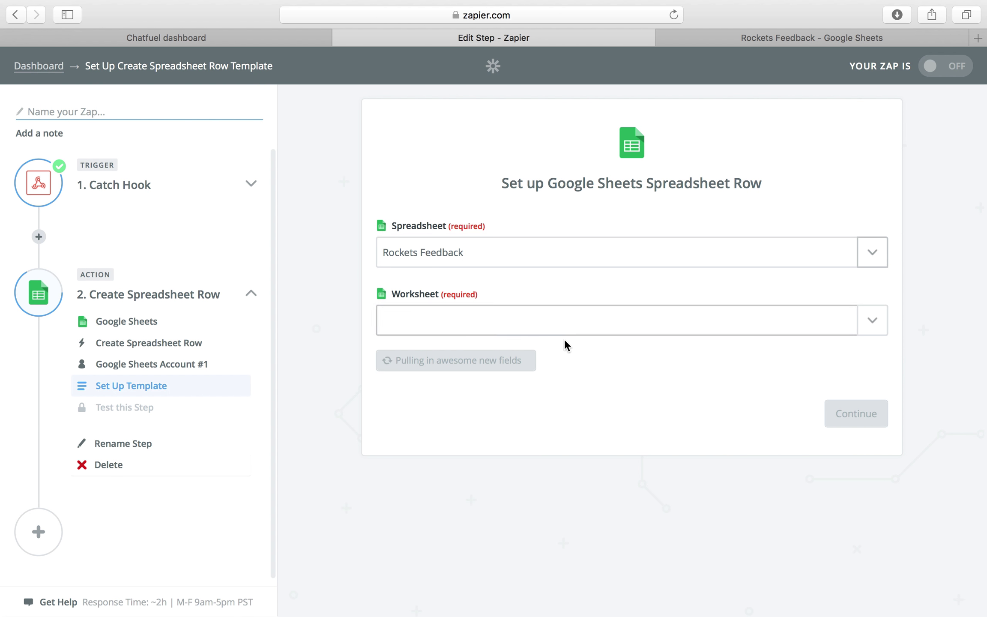
{"action": "left_click", "coordinate": [517, 329]}
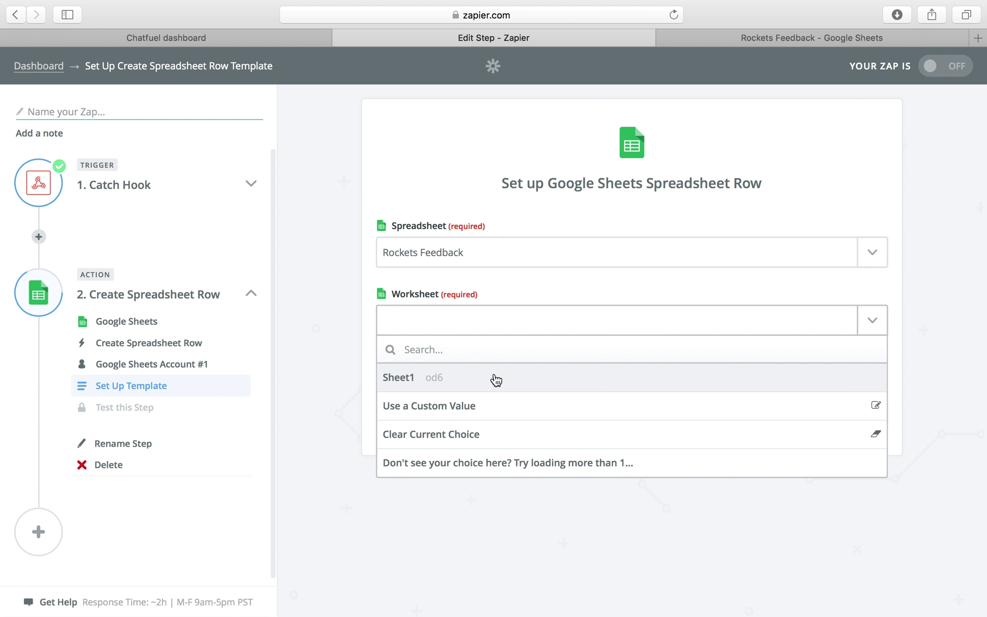
{"action": "left_click", "coordinate": [495, 380]}
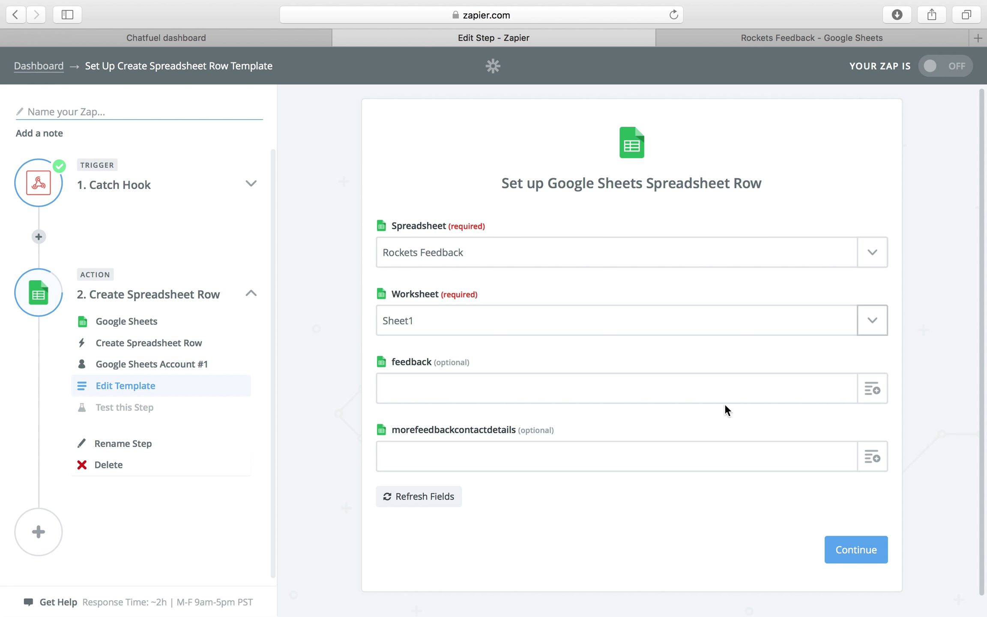
- Switch to the Rockets Feedback sheet to check its Feedback and More Feedback (Contact Details) headers
{"action": "left_click", "coordinate": [787, 37]}
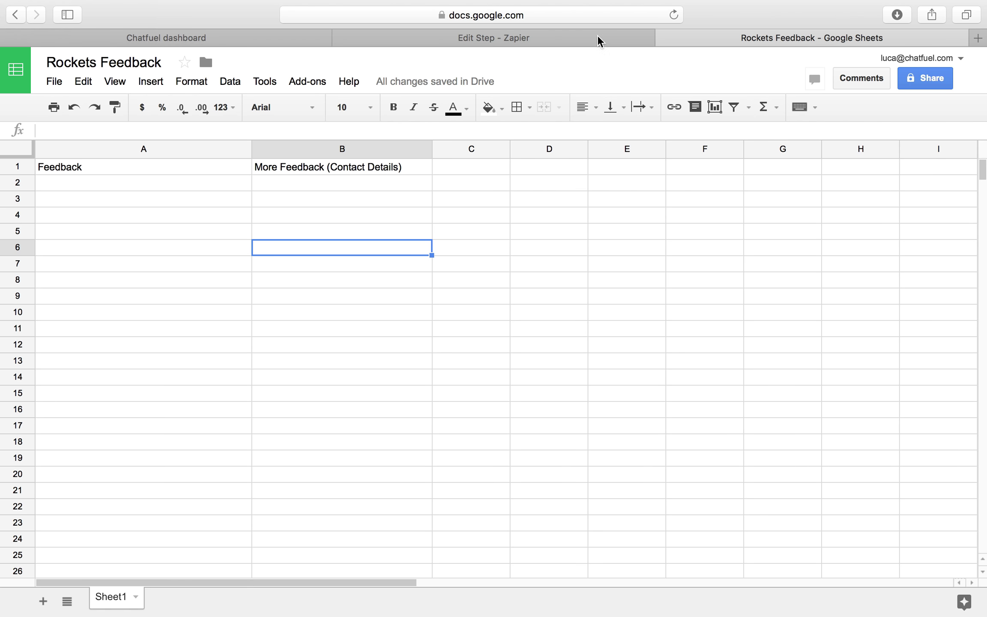
- Map Querystring Feedback and Querystring More into the two sheet columns and create the test row
{"action": "left_click", "coordinate": [574, 38]}
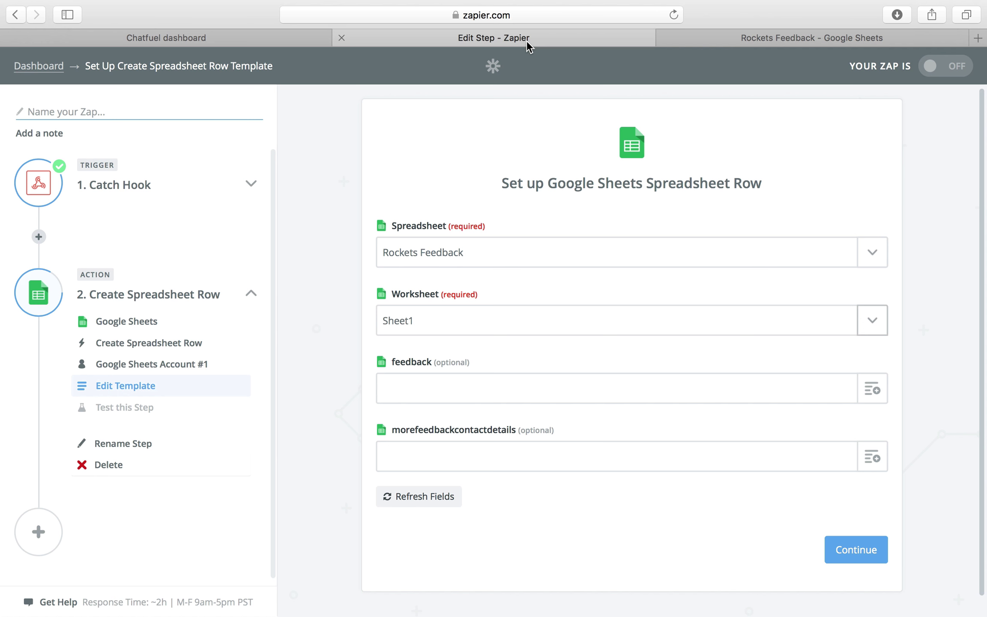
{"action": "left_click", "coordinate": [871, 392]}
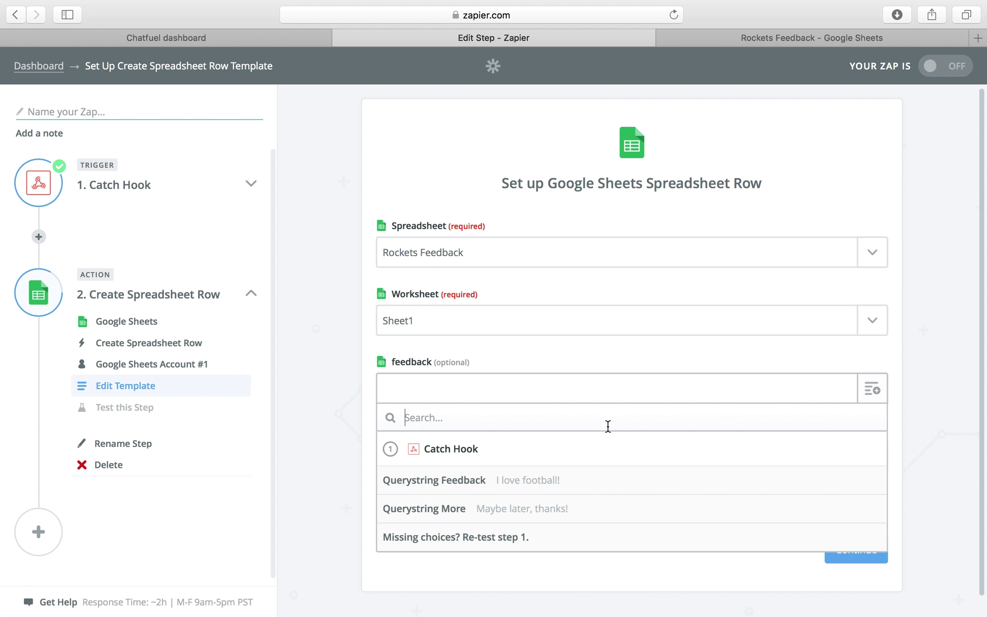
{"action": "left_click", "coordinate": [552, 485]}
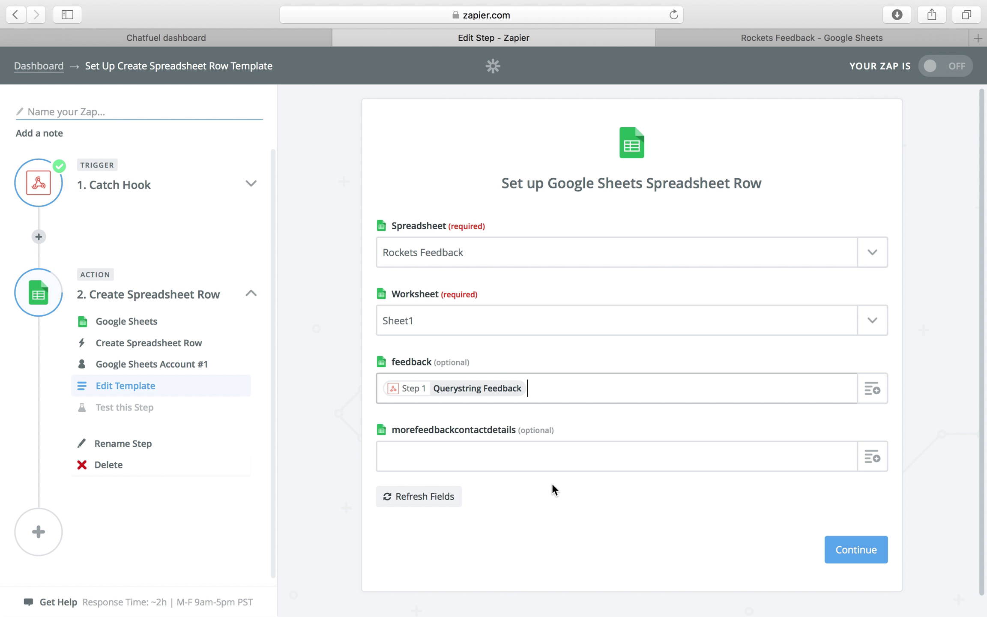
{"action": "left_click", "coordinate": [872, 457]}
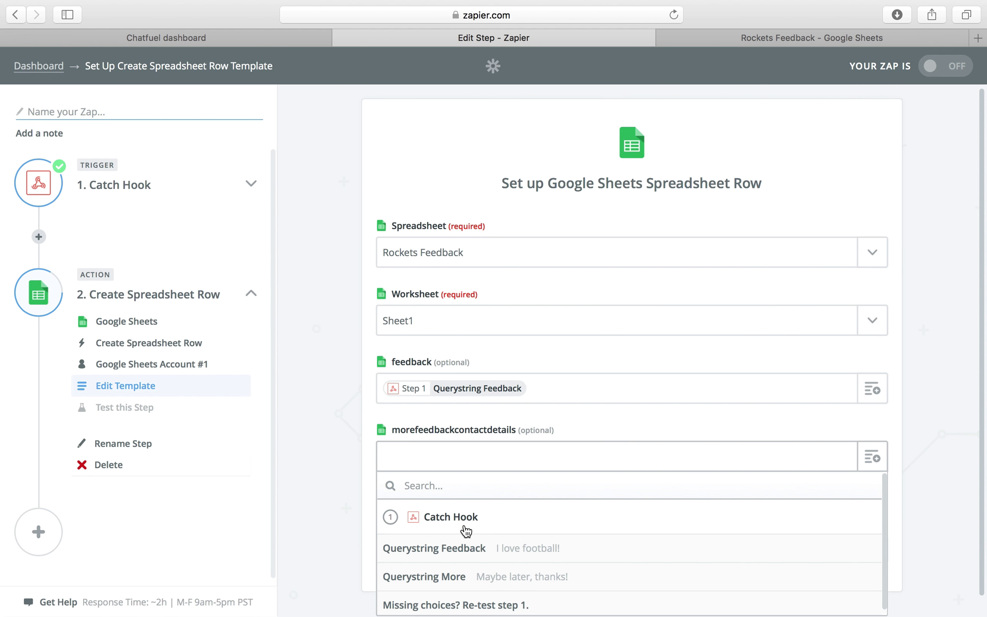
{"action": "left_click", "coordinate": [454, 577]}
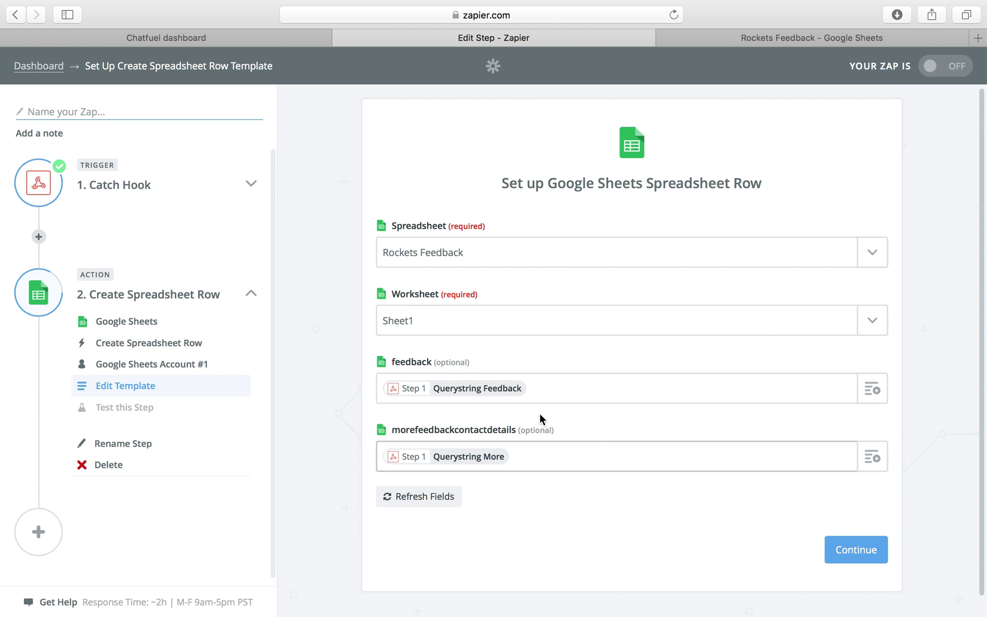
{"action": "left_click", "coordinate": [871, 553]}
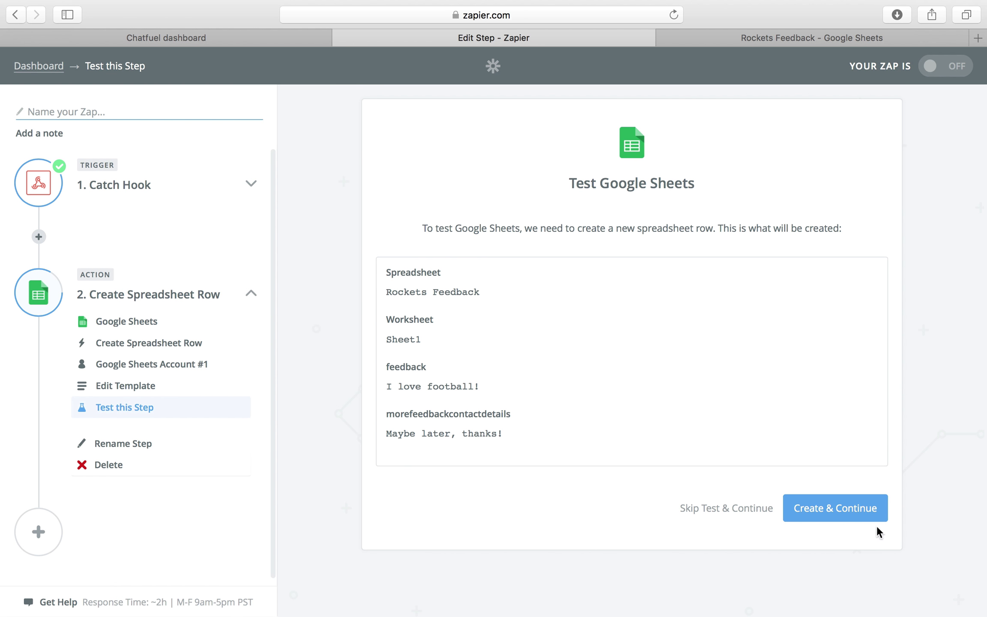
{"action": "left_click", "coordinate": [841, 516]}
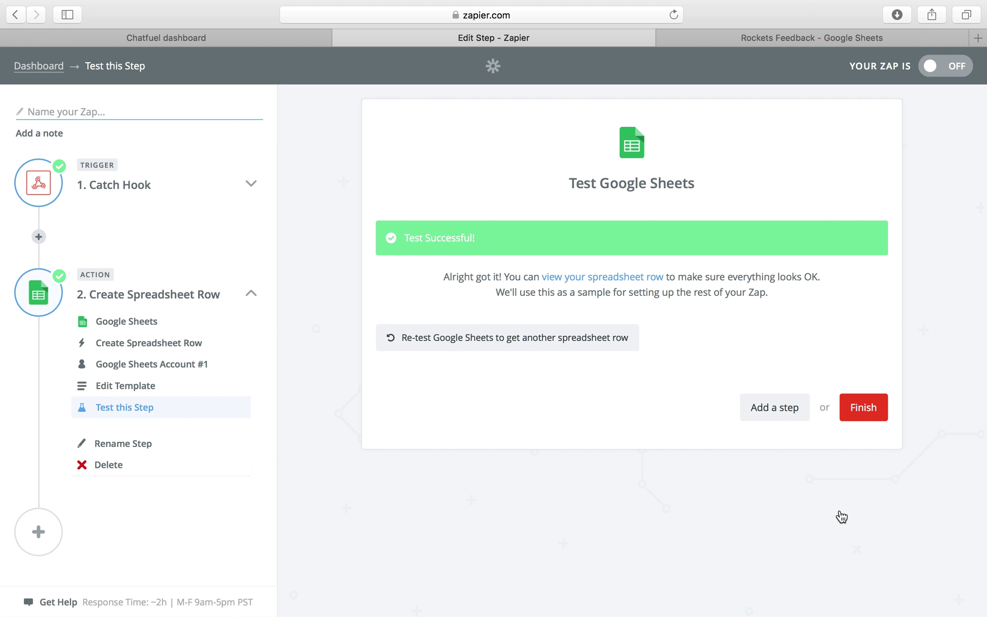
- Finish the zap, name it CF Feedback, and turn it on
{"action": "left_click", "coordinate": [862, 406]}
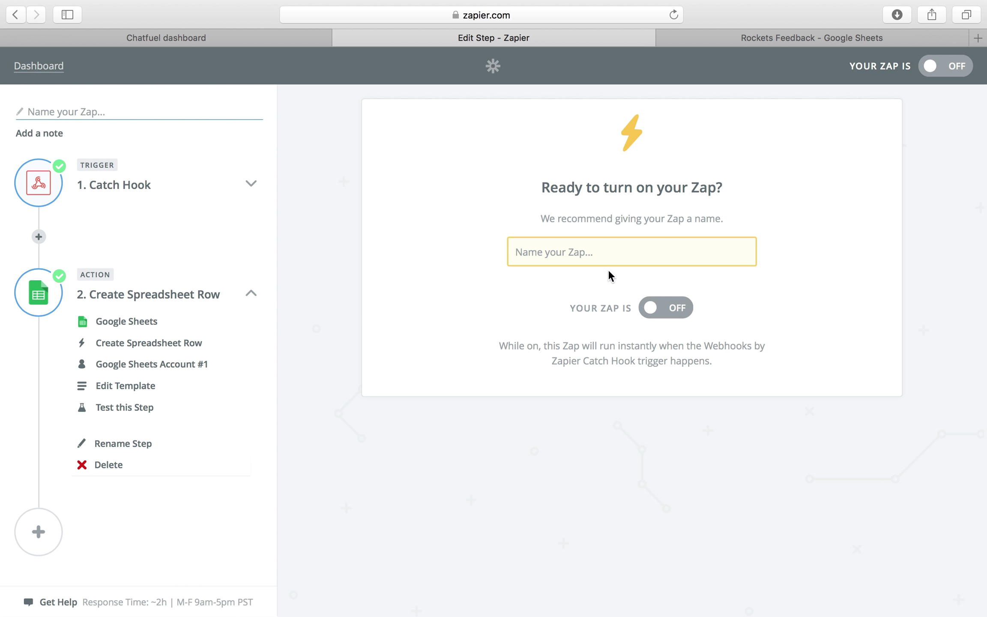
{"action": "left_click", "coordinate": [608, 251]}
{"action": "type", "text": "Feed"}
{"action": "key", "text": "super+a"}
{"action": "type", "text": "Chatf"}
{"action": "key", "text": "super+a"}
{"action": "key", "text": "BackSpace"}
{"action": "type", "text": "CF Feedback"}
{"action": "left_click", "coordinate": [684, 298]}
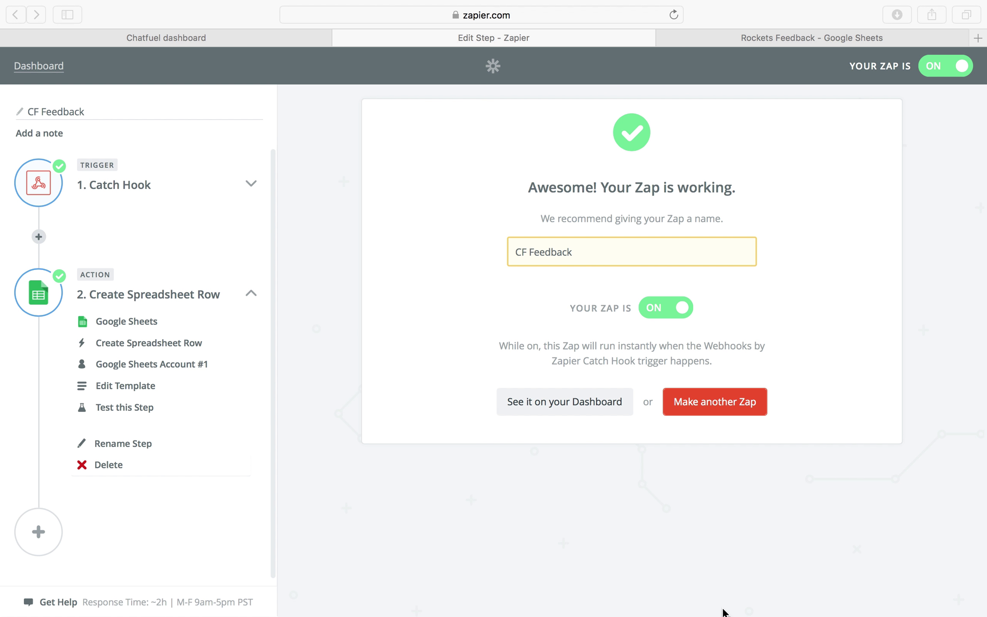
{"action": "left_click", "coordinate": [345, 40]}
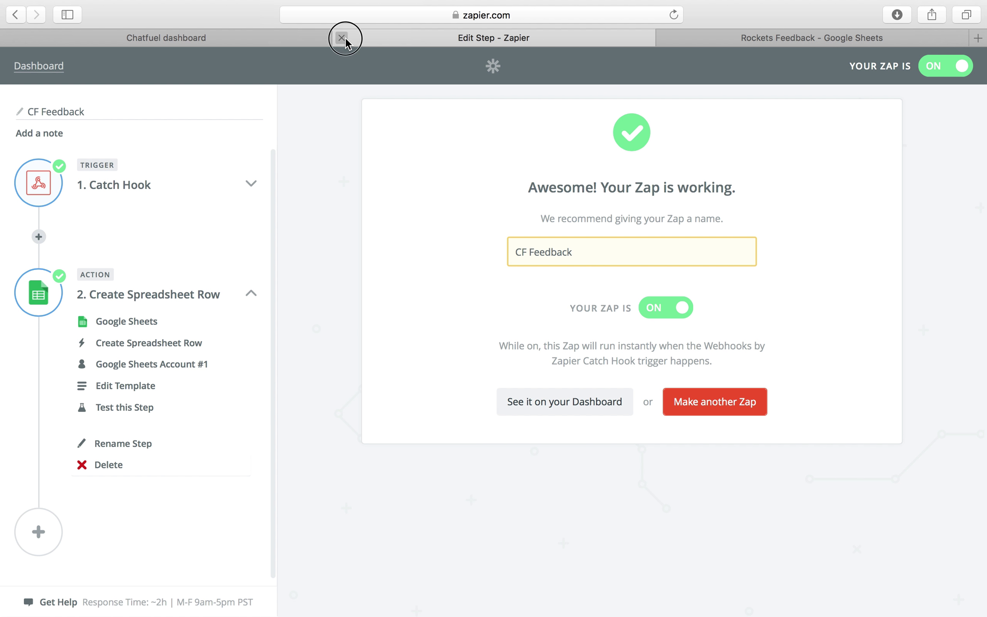
- Close the Zapier tab, check the new Rockets Feedback row, then close the spreadsheet tab
{"action": "left_click", "coordinate": [344, 38]}
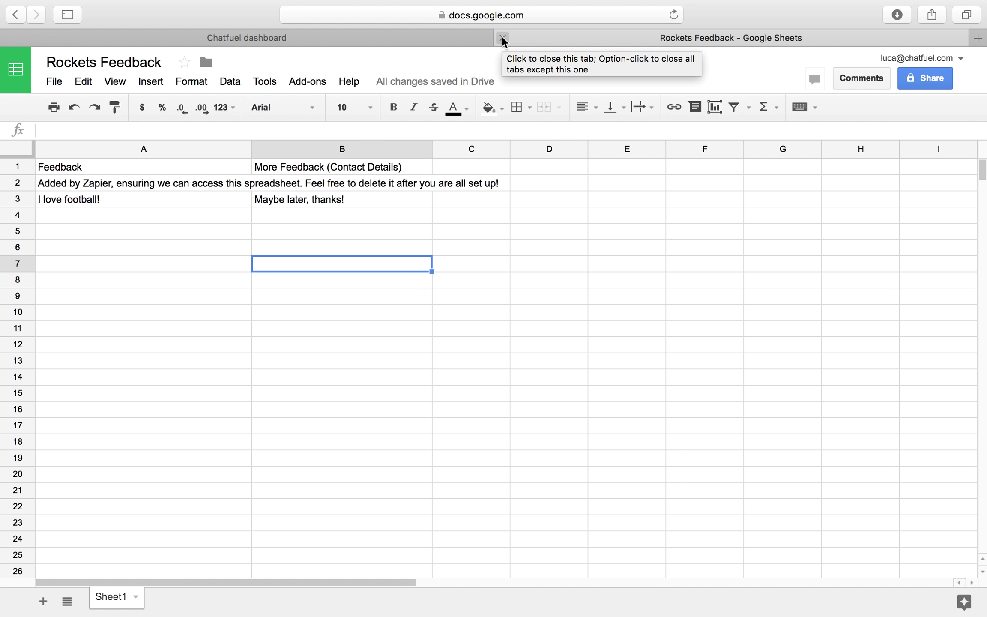
{"action": "left_click", "coordinate": [503, 38]}
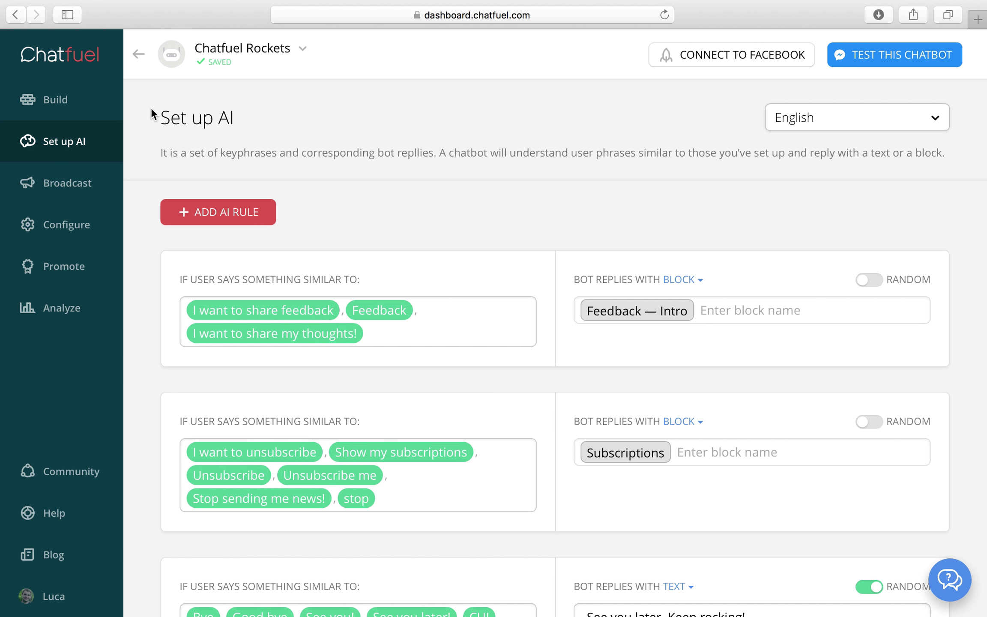
- Add a text card to the Feedback block: 'Thank you for sharing! I will make sure my masters receive your message!'
{"action": "left_click", "coordinate": [93, 105]}
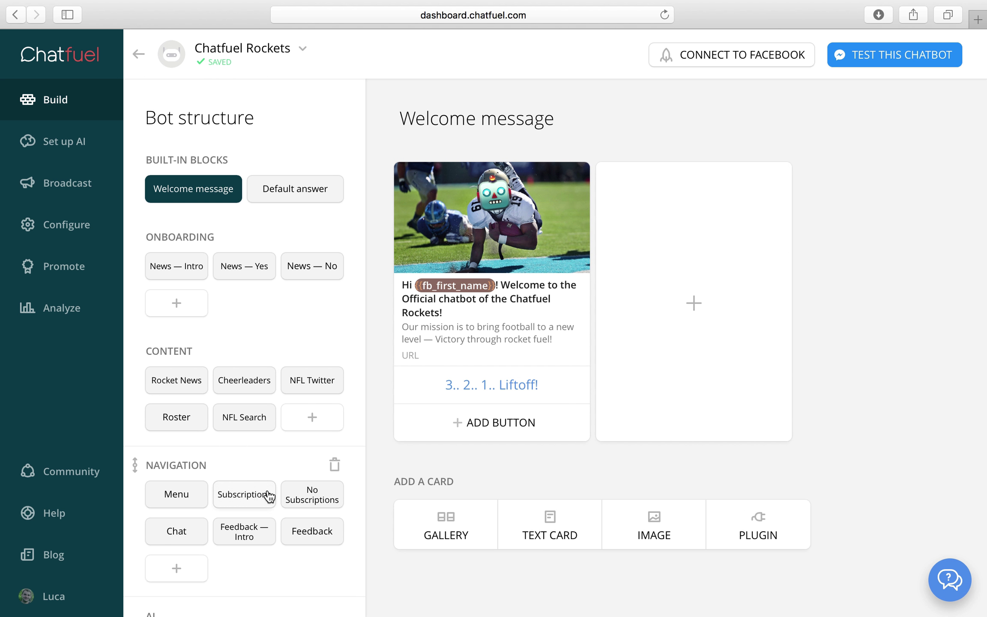
{"action": "left_click", "coordinate": [308, 533]}
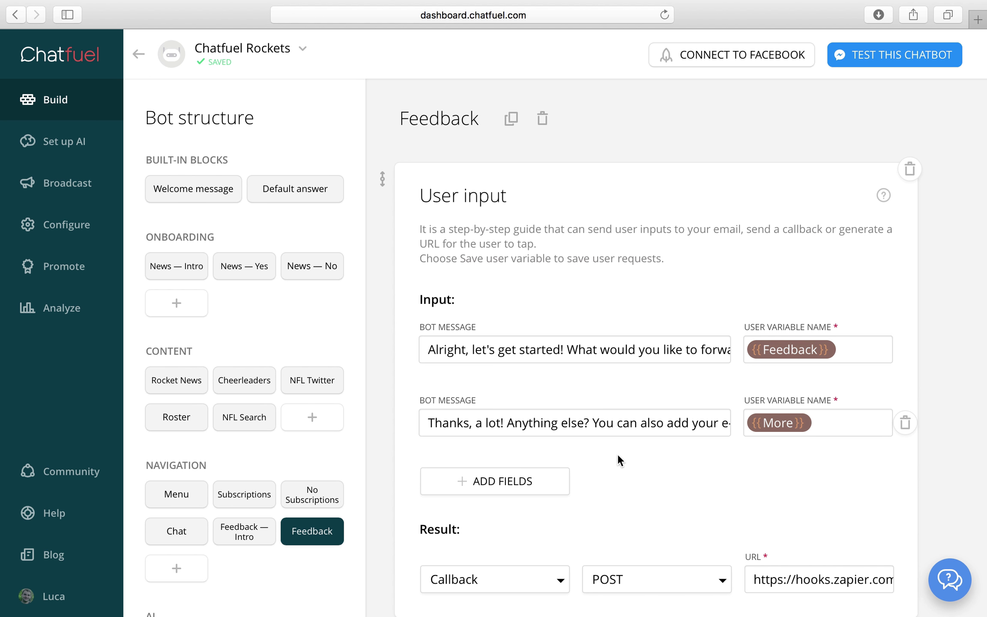
{"action": "scroll", "coordinate": [619, 458], "scroll_direction": "down", "scroll_amount": 5}
{"action": "left_click", "coordinate": [523, 516]}
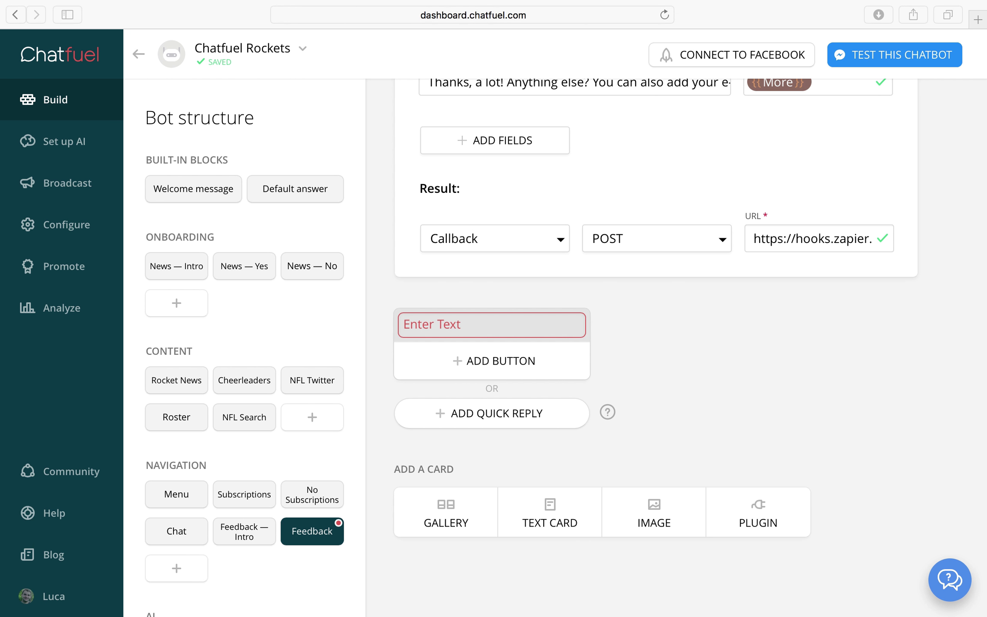
{"action": "left_click", "coordinate": [467, 324]}
{"action": "type", "text": "Than"}
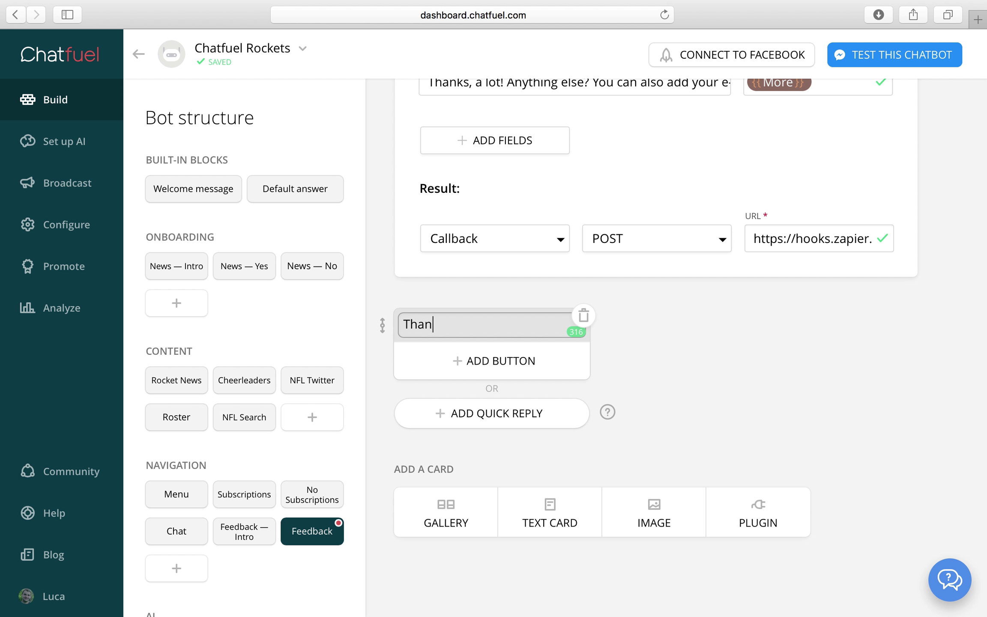
{"action": "type", "text": "k you!"}
{"action": "type", "text": "for sharing!"}
{"action": "type", "text": " I will make sure my mas"}
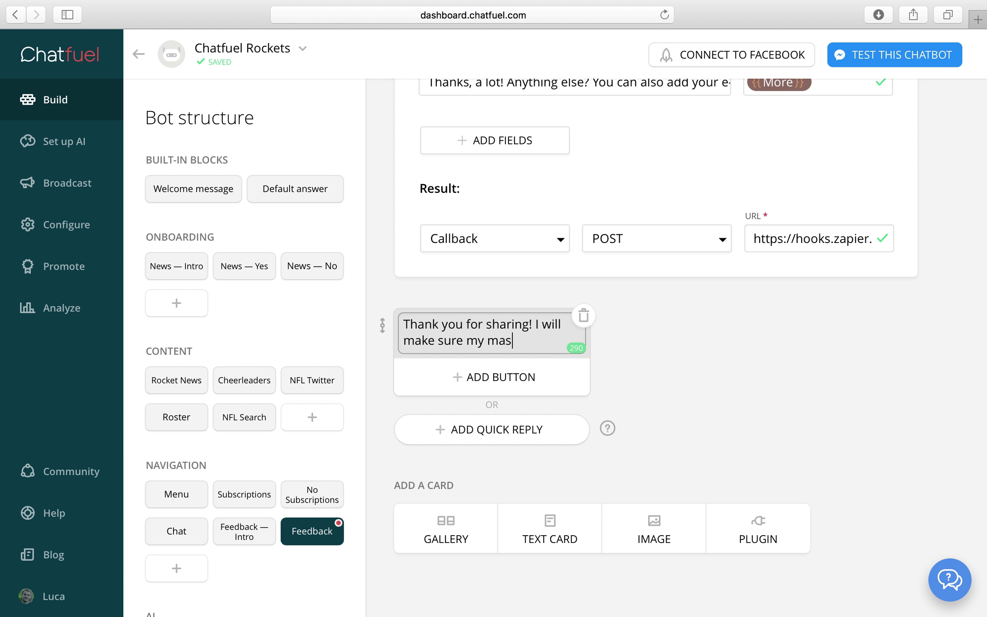
{"action": "type", "text": "receive your message!"}
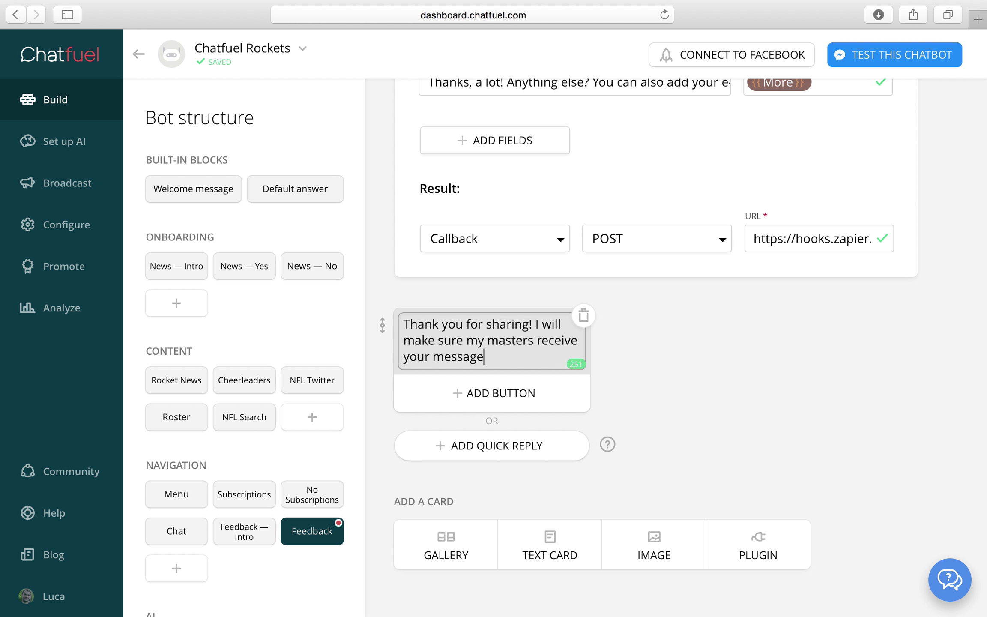